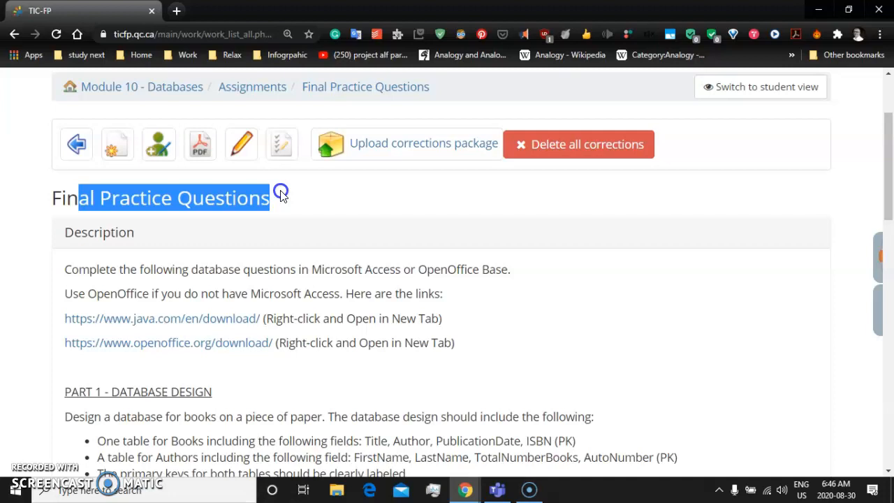
Read the Final Practice Questions instructions on Microsoft Access, OpenOffice Base and the Part 1 database design requirements
drag(105, 269, 402, 270)
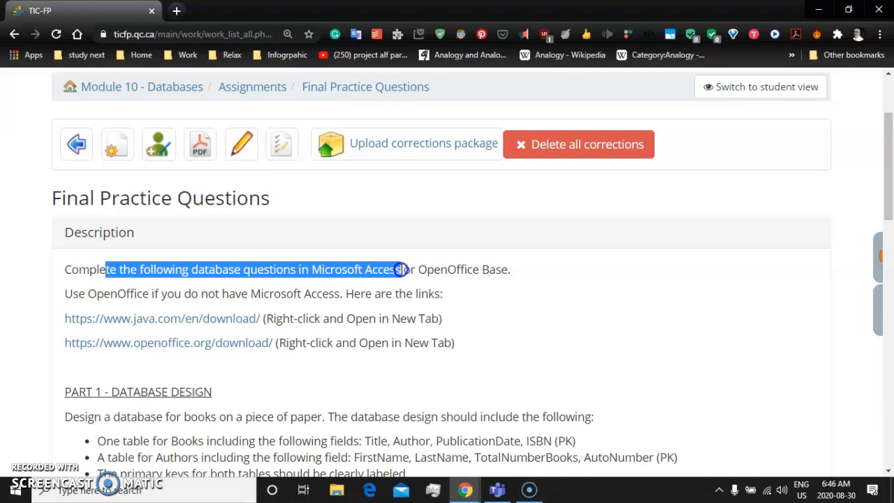
drag(402, 269, 401, 269)
double_click(349, 269)
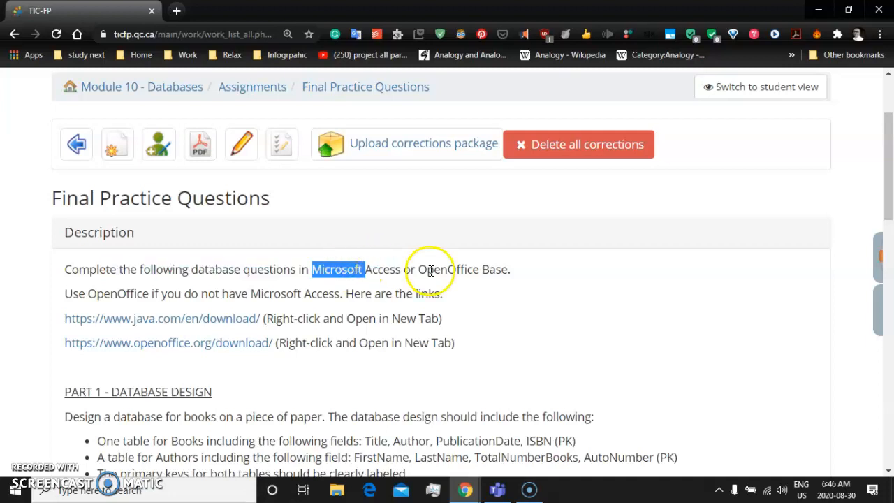
drag(418, 269, 481, 263)
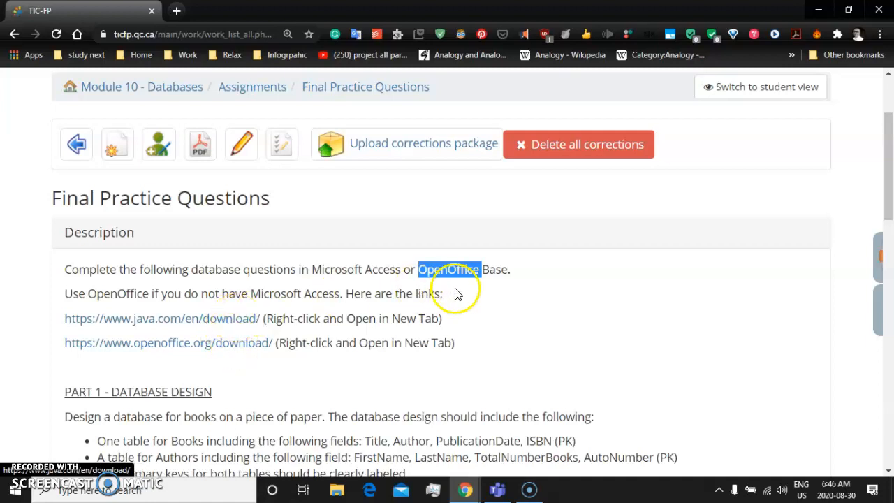
click(519, 289)
drag(483, 272, 513, 273)
drag(417, 269, 519, 265)
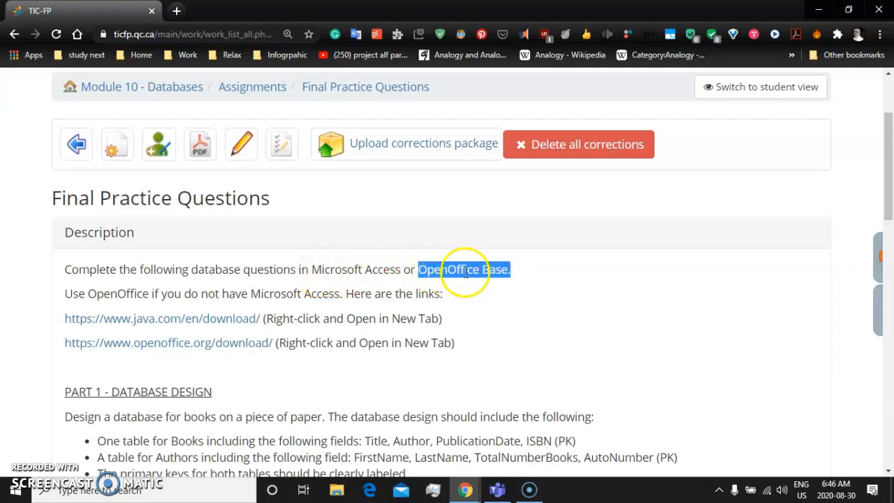
drag(322, 271, 389, 271)
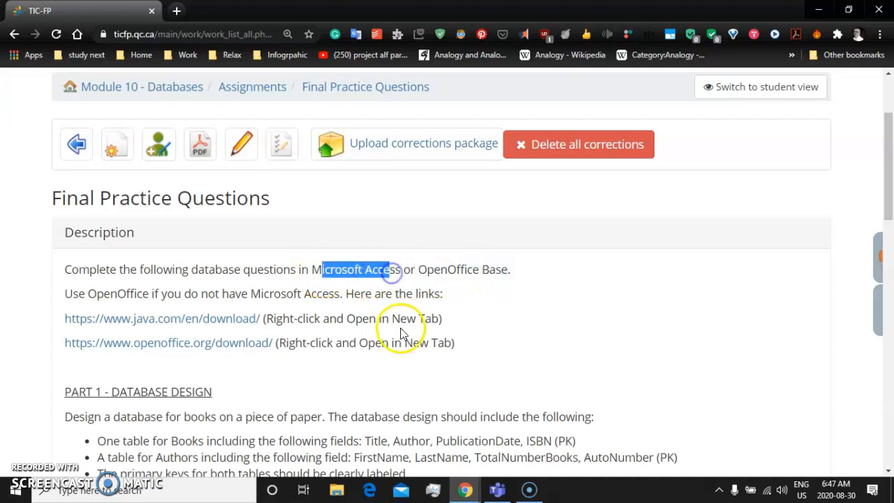
scroll(401, 332, down, 4)
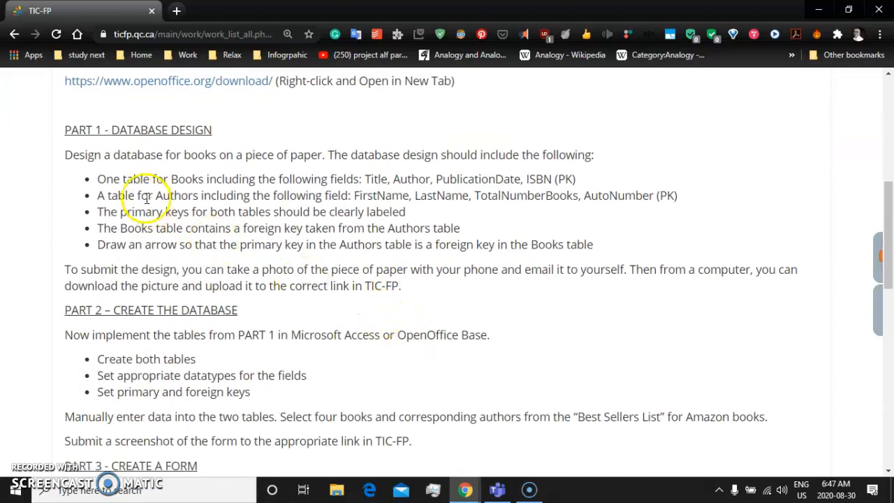
mouse_move(105, 127)
mouse_down()
mouse_move(169, 130)
mouse_move(244, 196)
mouse_move(283, 255)
mouse_move(424, 291)
mouse_up()
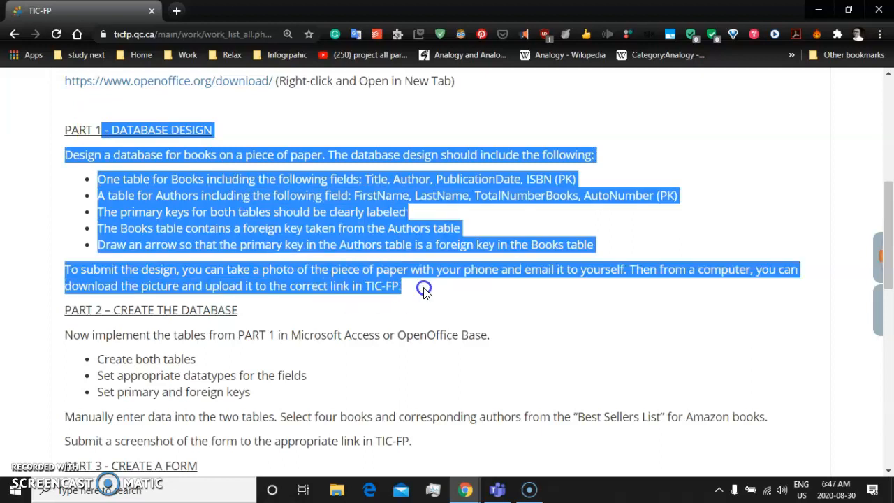
Launch Microsoft Access
click(15, 489)
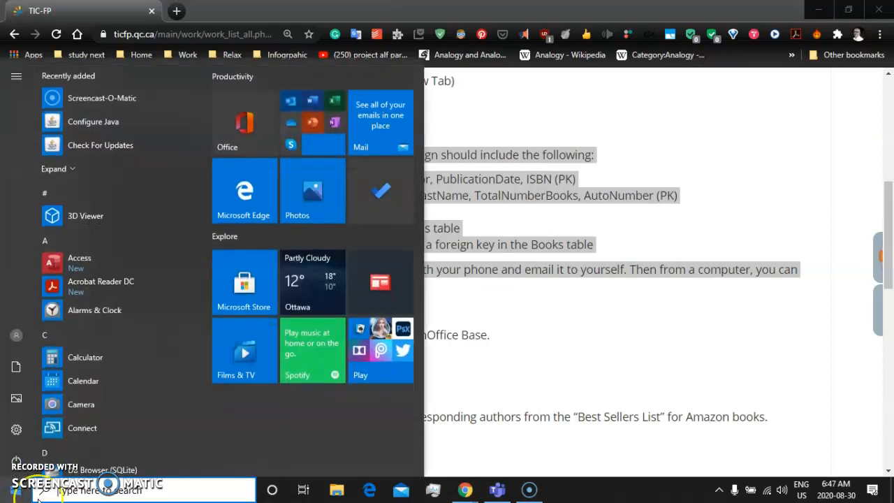
text(access)
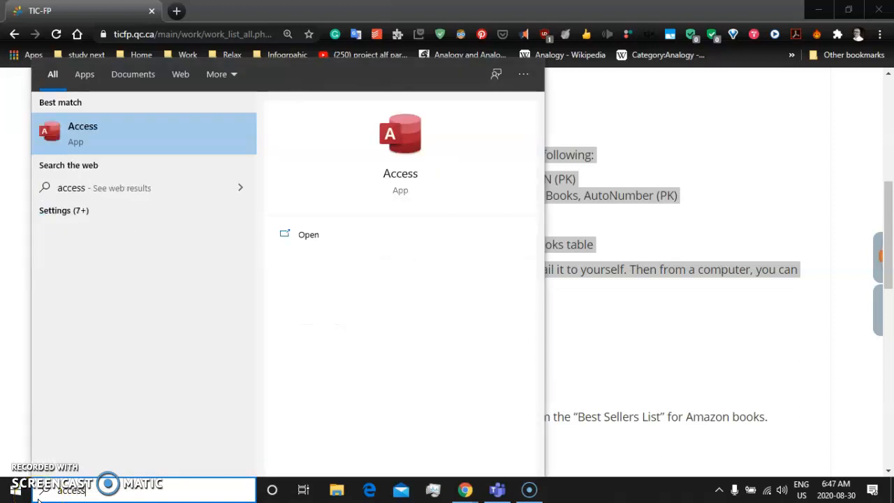
key(Return)
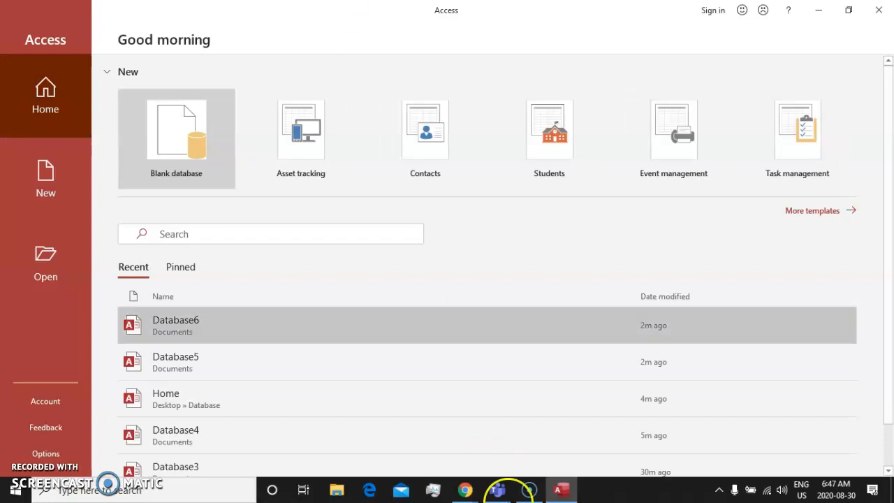
Return to the assignment page in Chrome and review the Books and Authors table requirements in Part 1
mouse_move(465, 489)
click(521, 447)
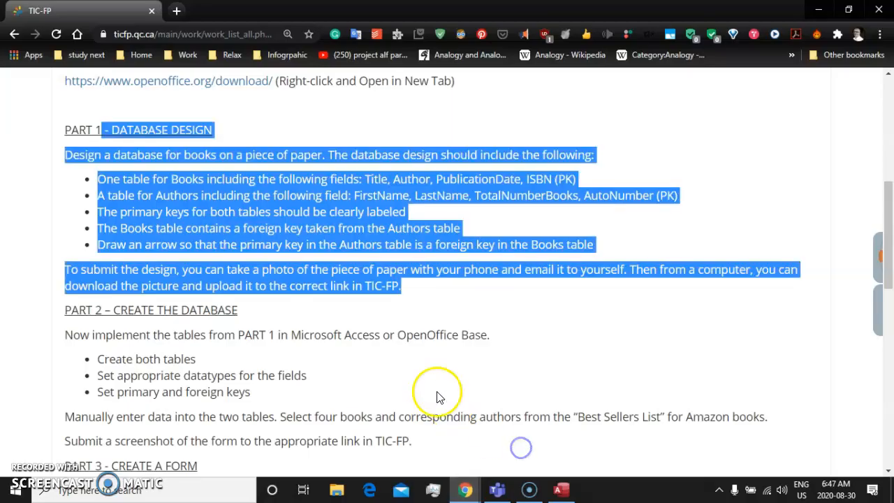
click(271, 242)
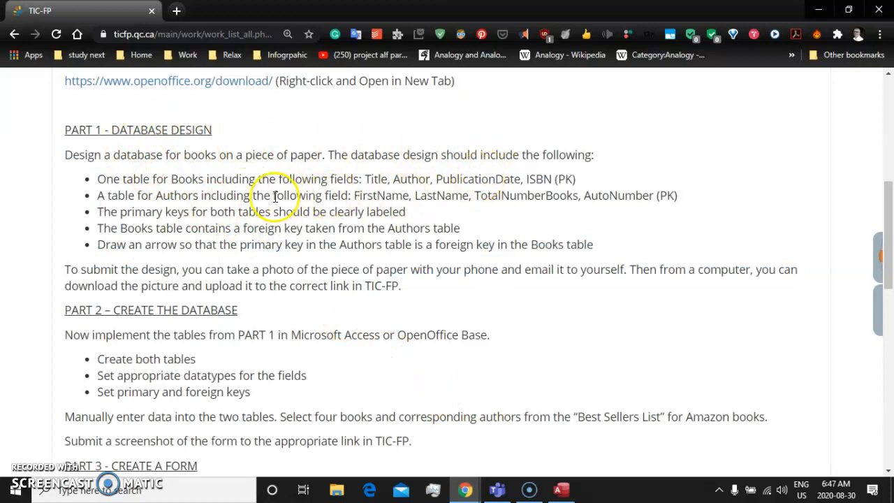
drag(163, 179, 255, 179)
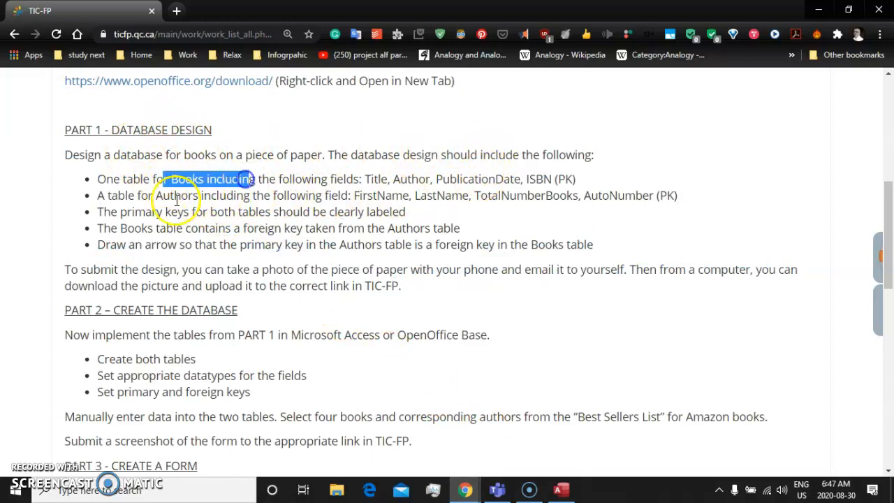
drag(163, 195, 219, 196)
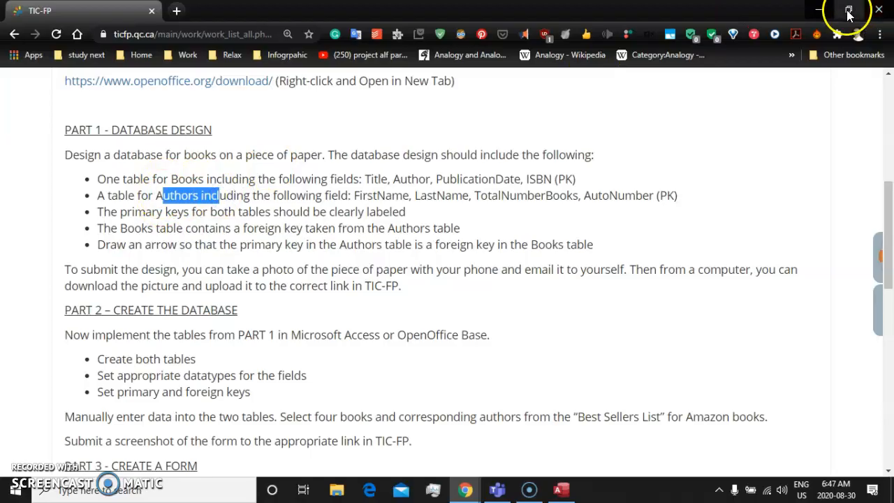
Switch back to Access, create a blank database, and open its default table in Design View, saving the table as Items
click(811, 11)
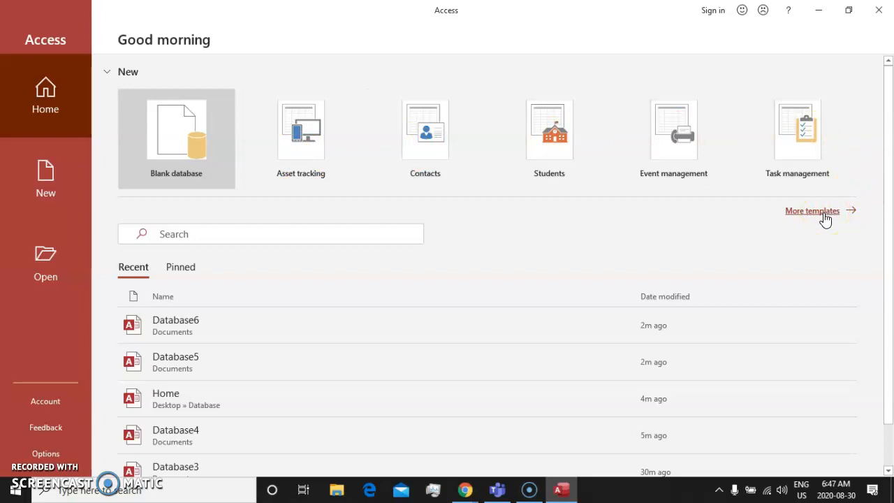
click(180, 114)
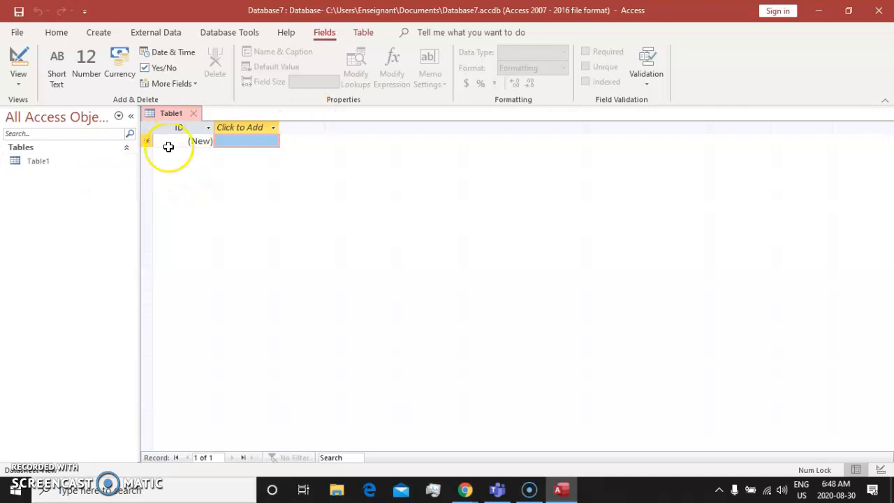
click(21, 161)
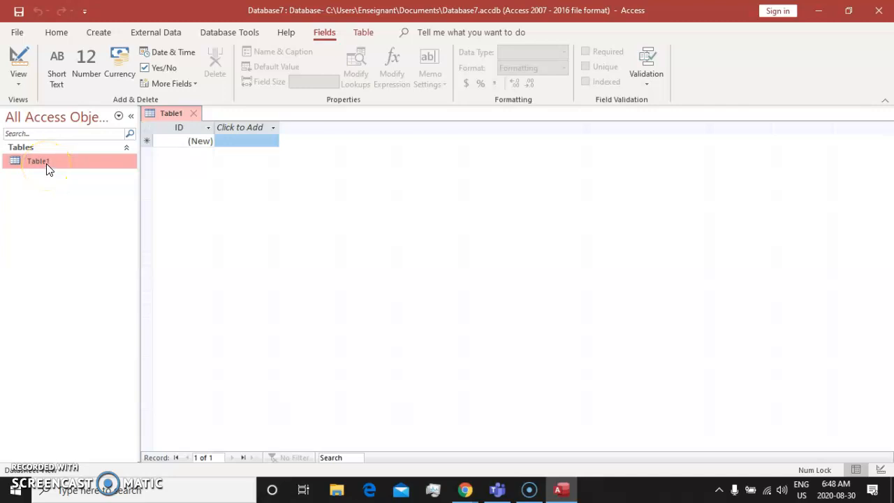
right_click(46, 165)
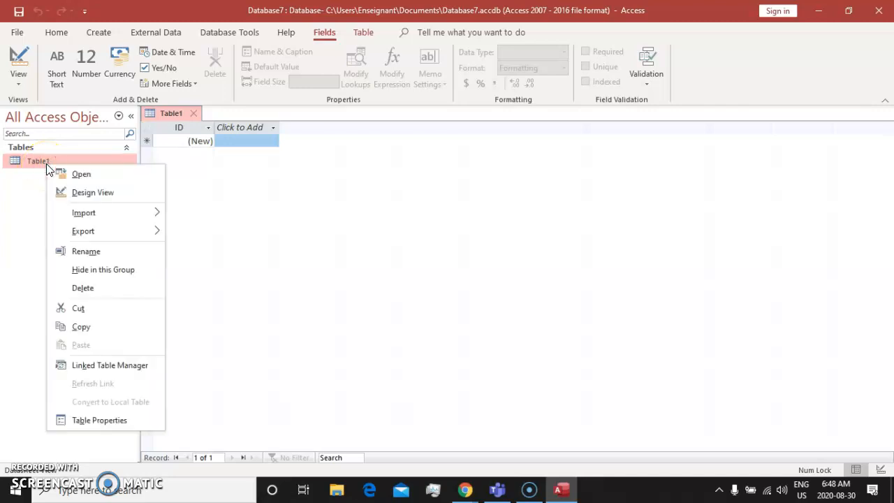
click(128, 194)
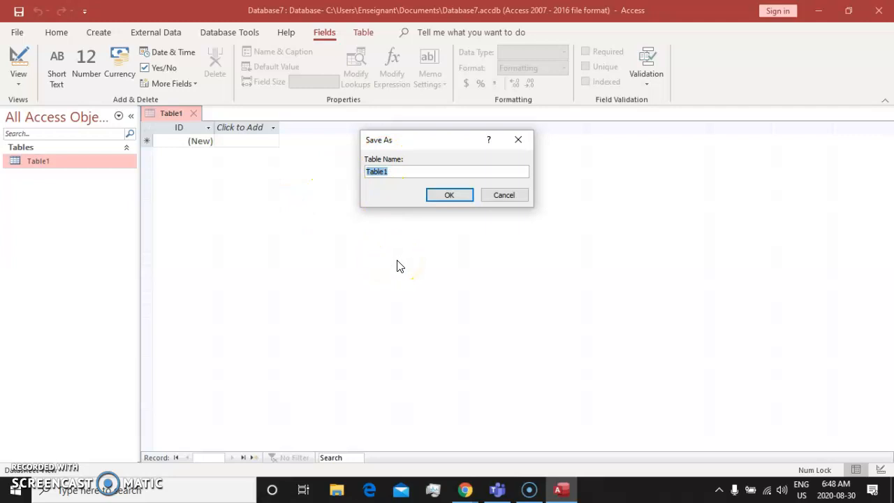
text(Items)
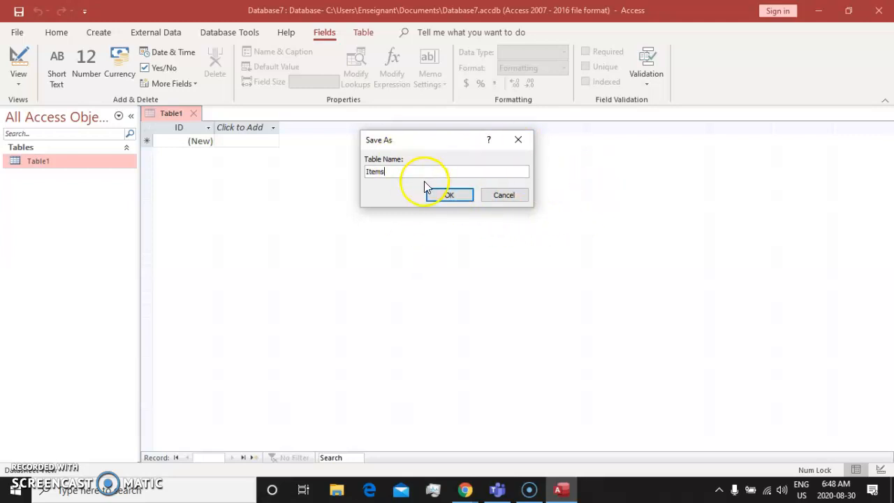
click(443, 193)
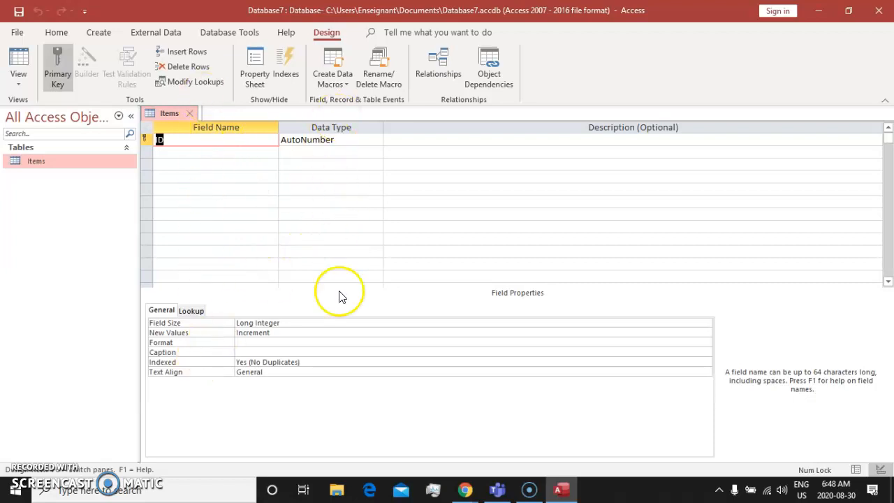
Add the fields ItemName, Cost and Room below the ID field in the Items table, keeping Short Text as their data type
click(221, 153)
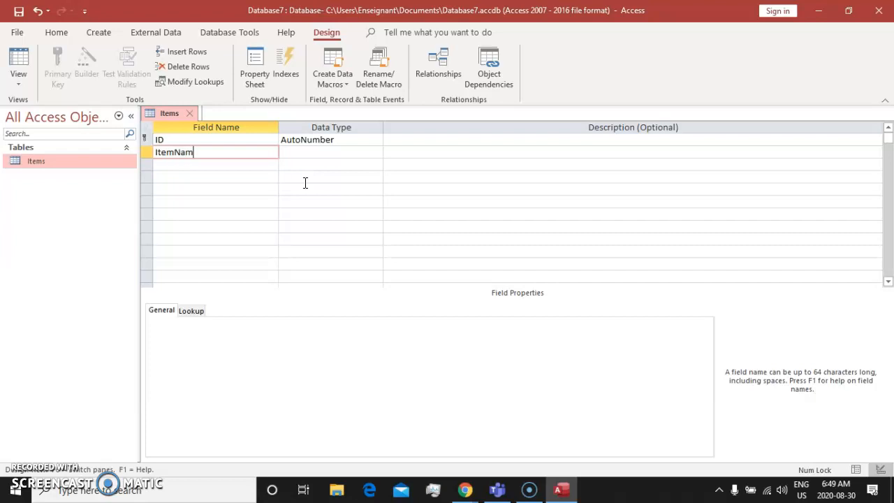
key(Down)
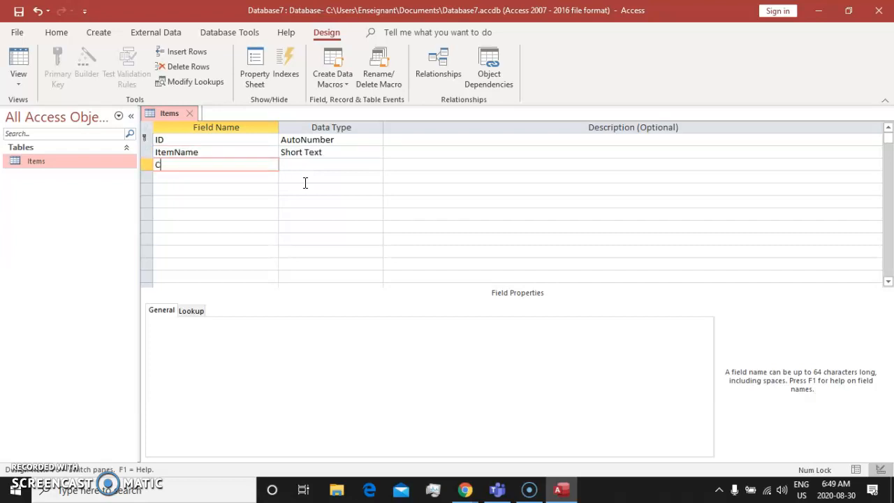
text(Cost)
key(Down)
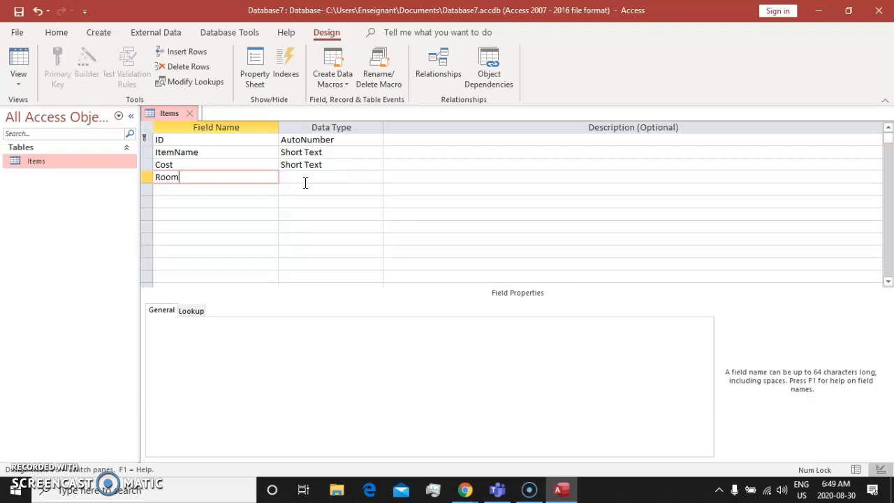
key(Tab)
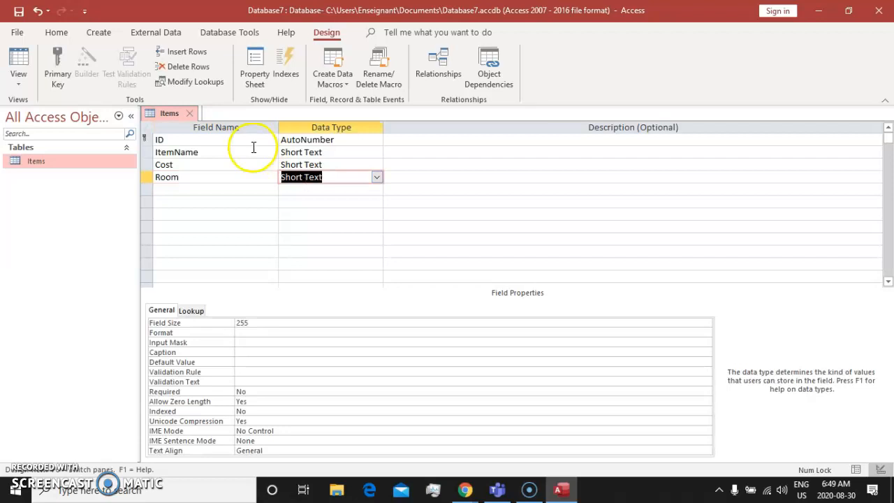
Examine the ID, ItemName, Cost and Room fields in the Items table design one by one
click(189, 143)
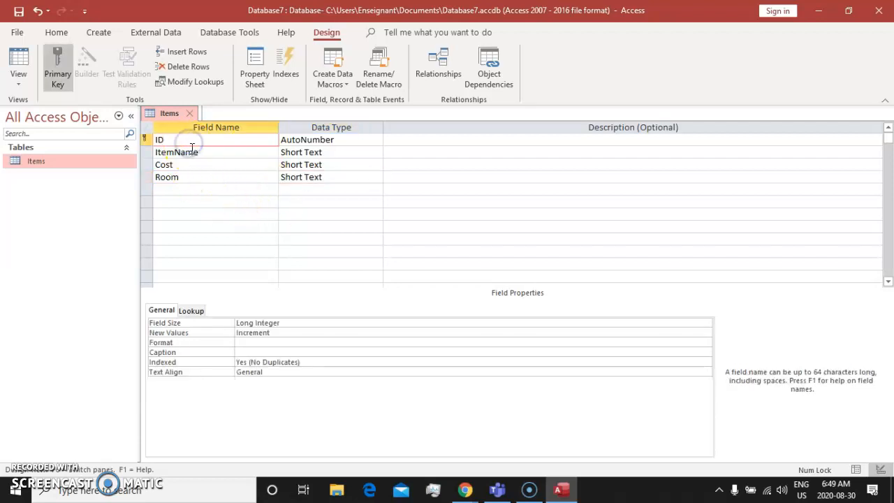
click(192, 153)
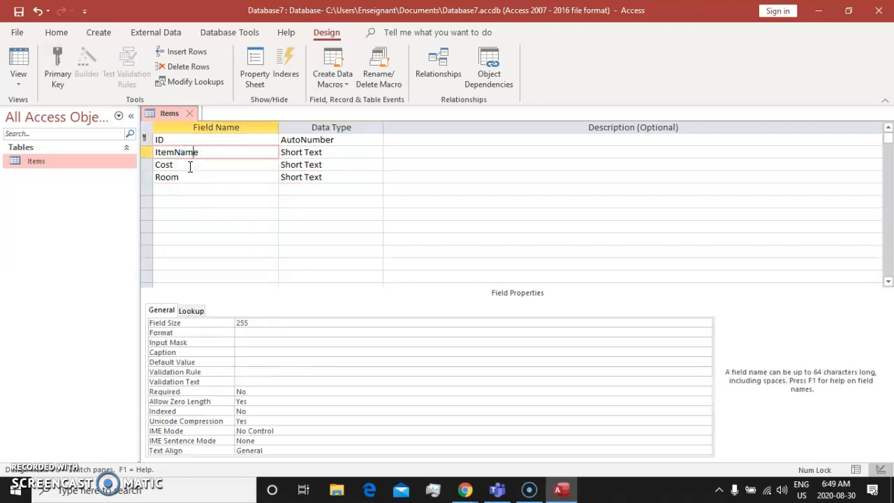
click(190, 165)
click(196, 176)
click(201, 152)
click(201, 163)
click(200, 176)
click(199, 161)
click(200, 153)
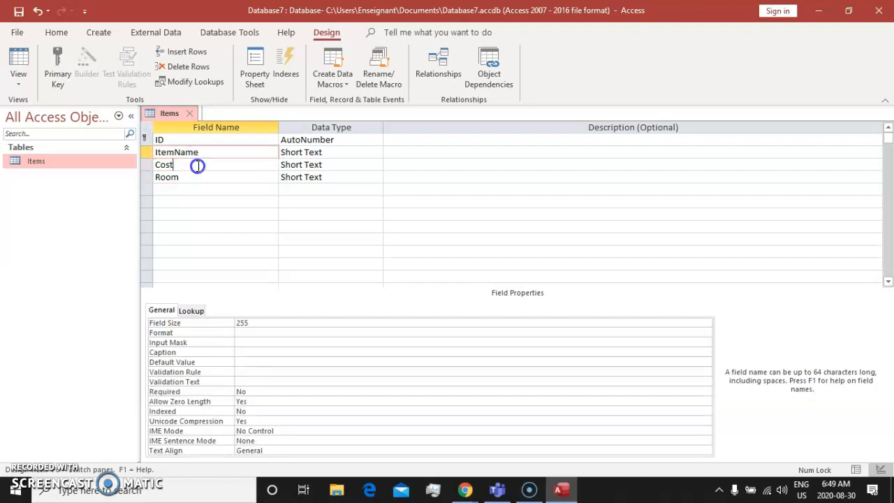
click(184, 179)
click(186, 163)
click(187, 154)
click(216, 166)
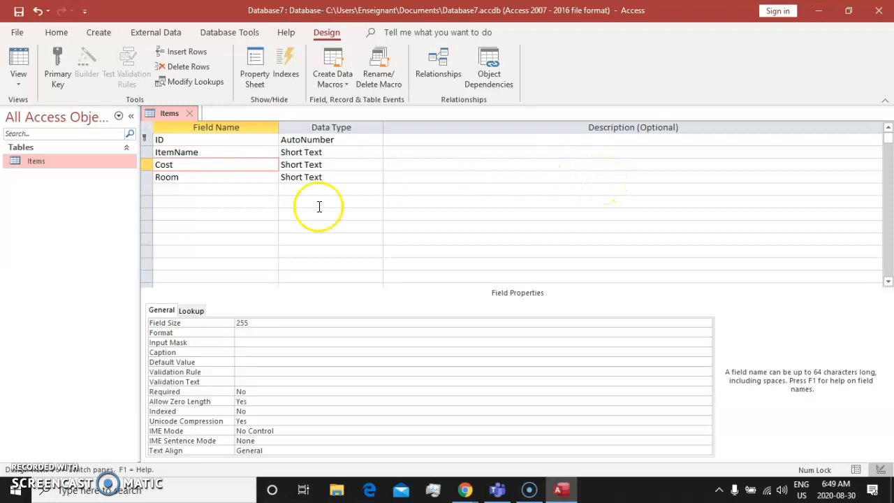
click(178, 177)
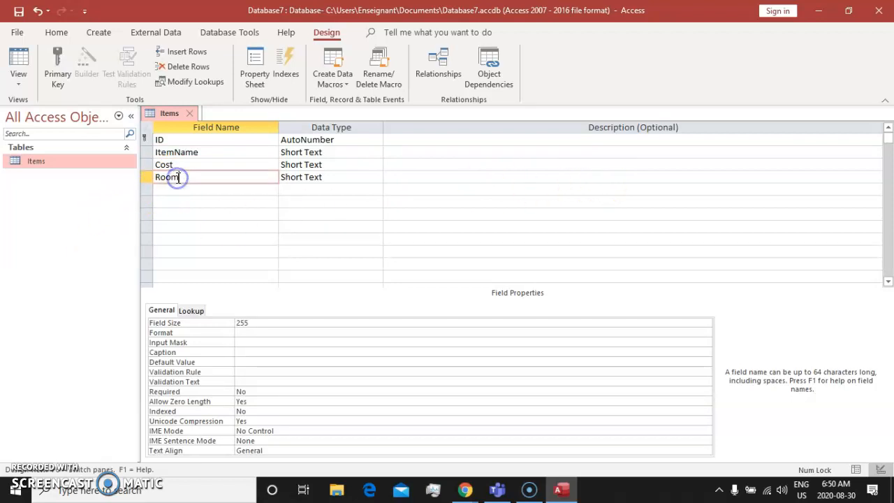
click(180, 162)
click(190, 153)
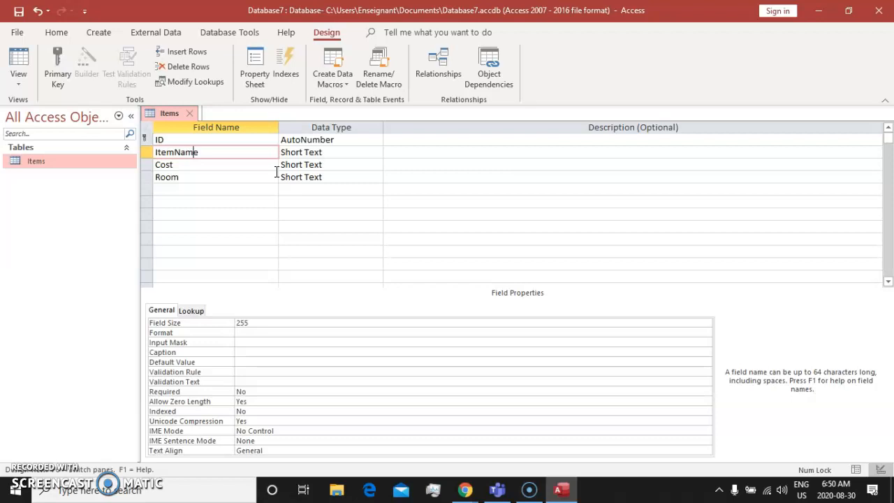
click(204, 167)
click(202, 176)
click(205, 161)
click(211, 149)
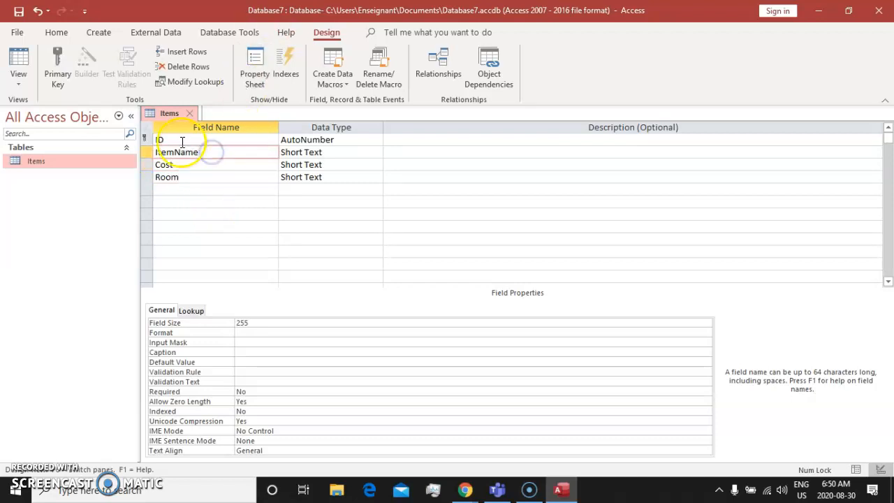
Rename the ID primary key field as SerialNumber
click(182, 140)
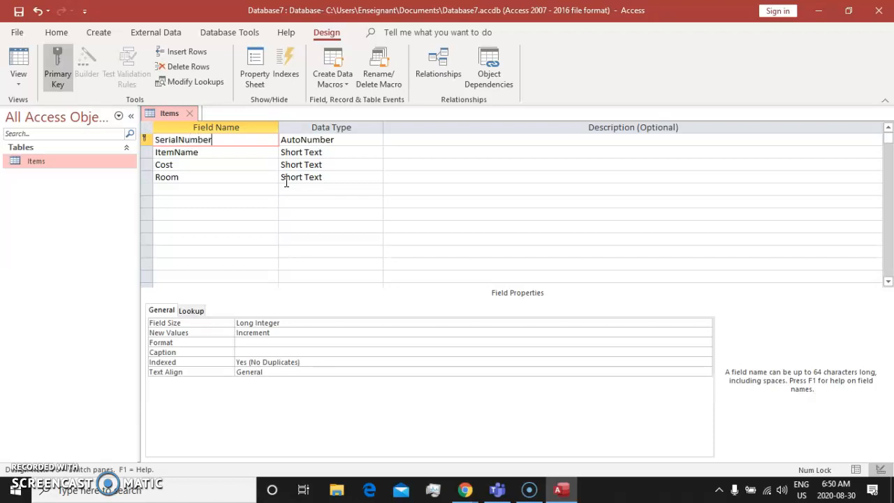
click(260, 202)
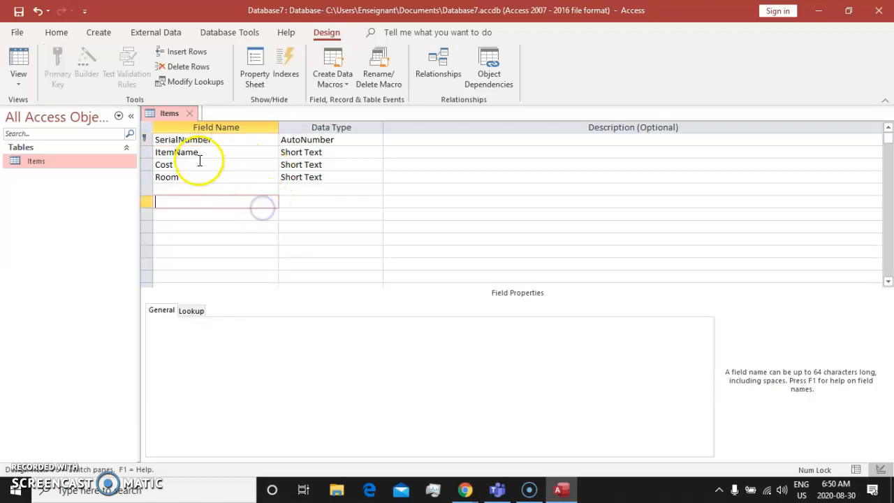
click(207, 152)
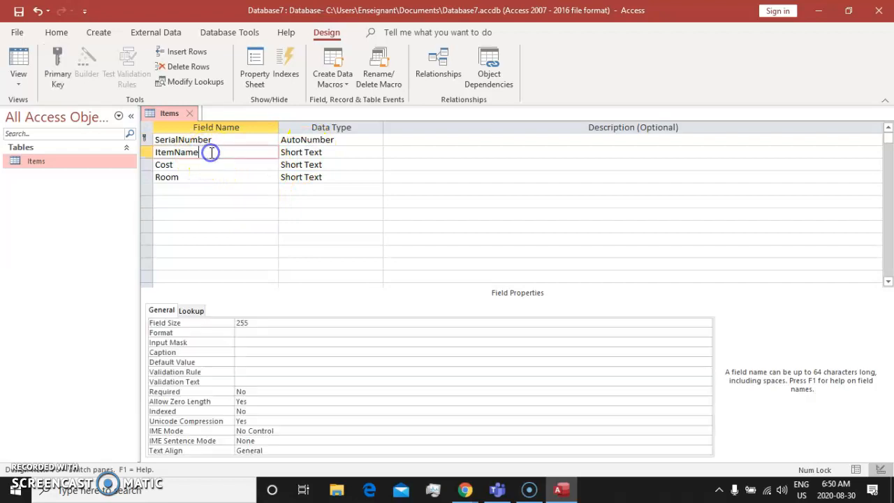
Set the data type of the SerialNumber field in the Items table to Short Text
click(183, 140)
click(180, 152)
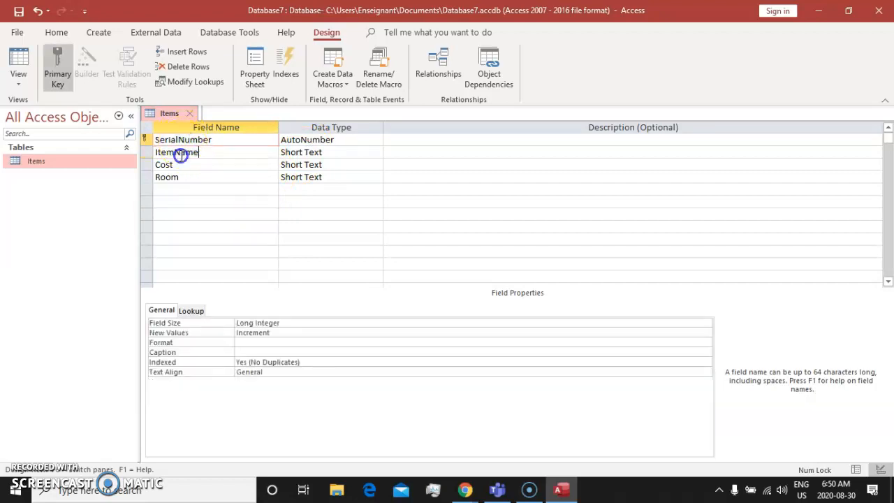
click(174, 166)
click(175, 178)
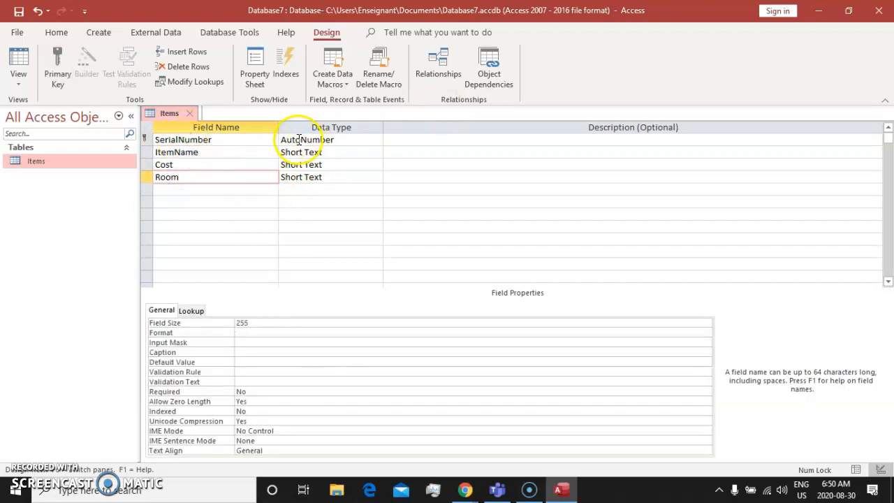
click(255, 143)
click(300, 139)
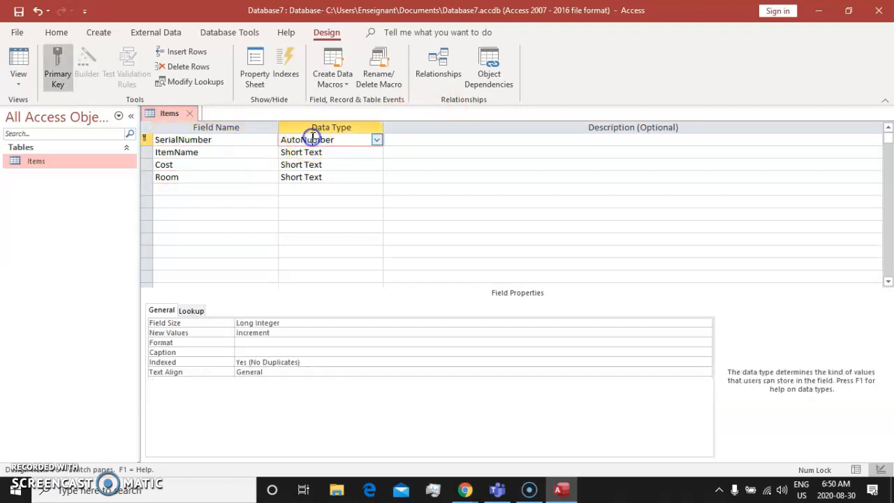
click(377, 140)
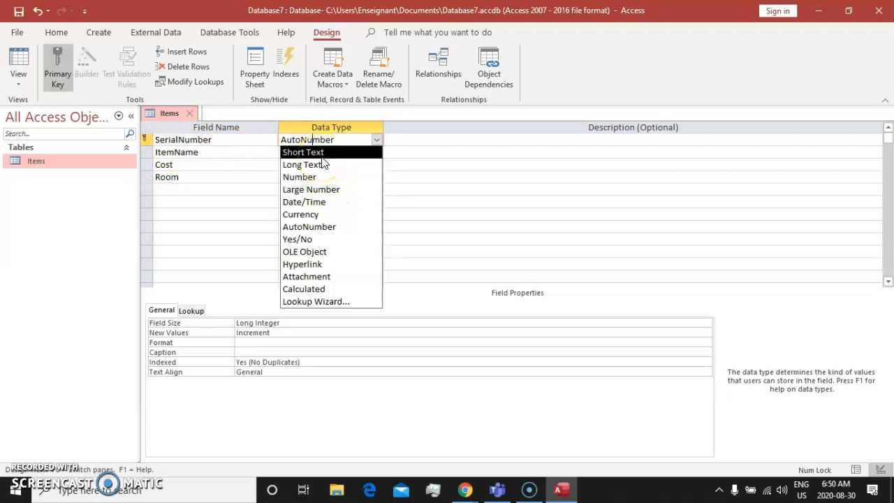
click(321, 153)
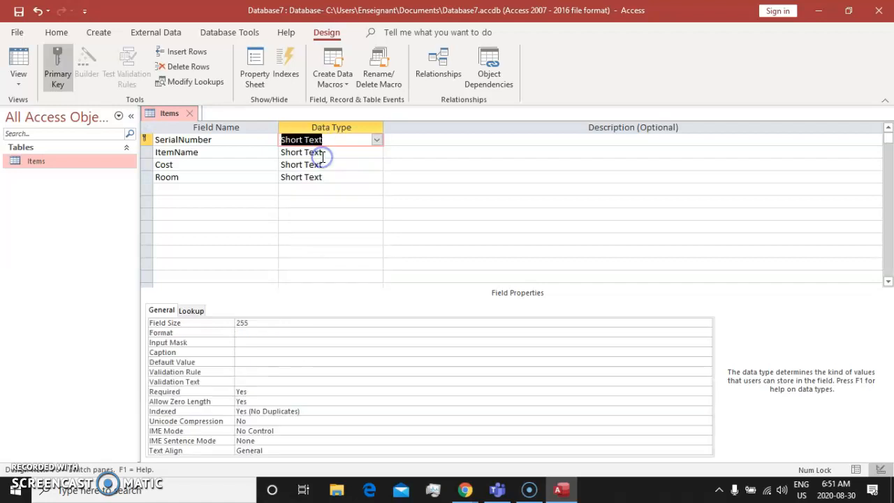
Set the Cost field's data type to Currency, keeping Short Text for the ItemName and Room fields
click(187, 151)
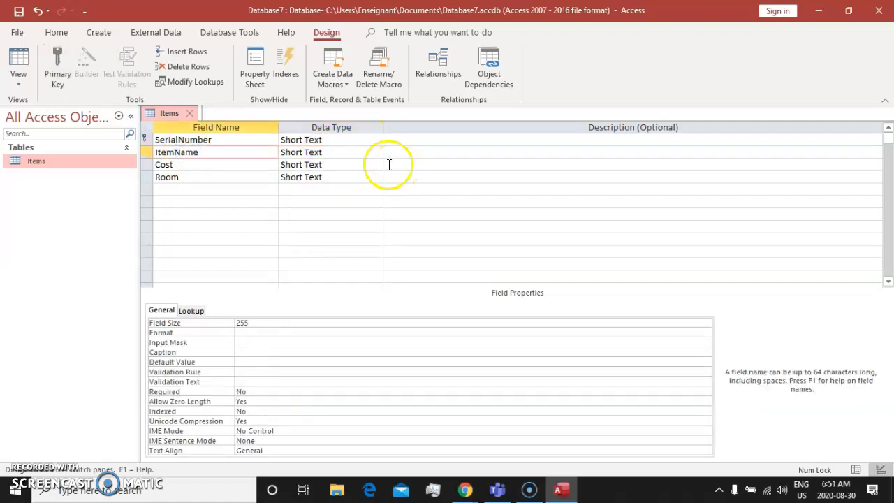
click(309, 150)
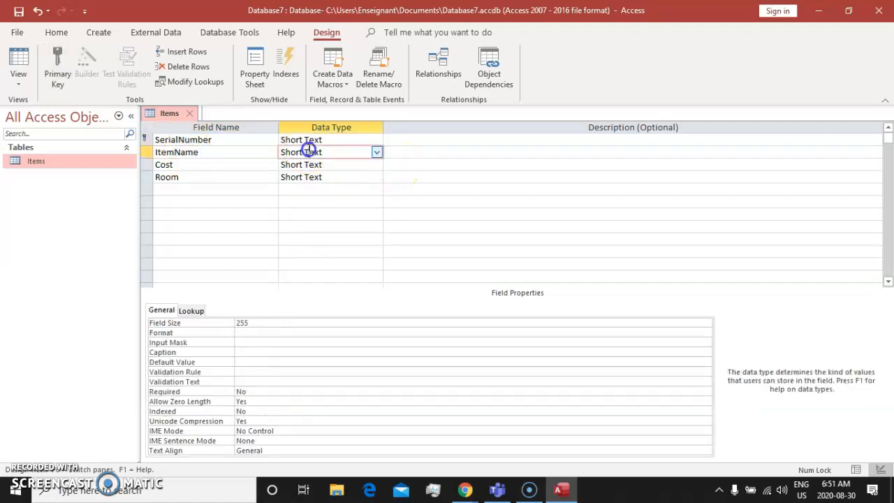
click(376, 152)
click(377, 152)
click(194, 163)
click(358, 164)
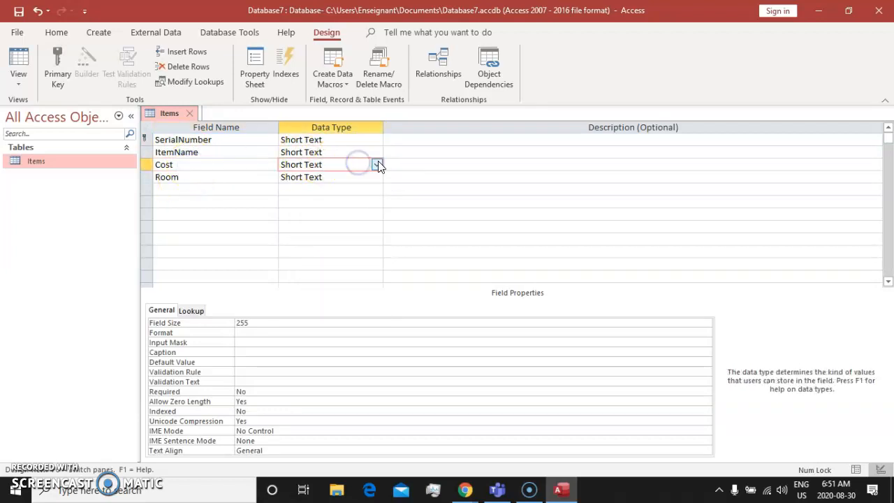
click(376, 164)
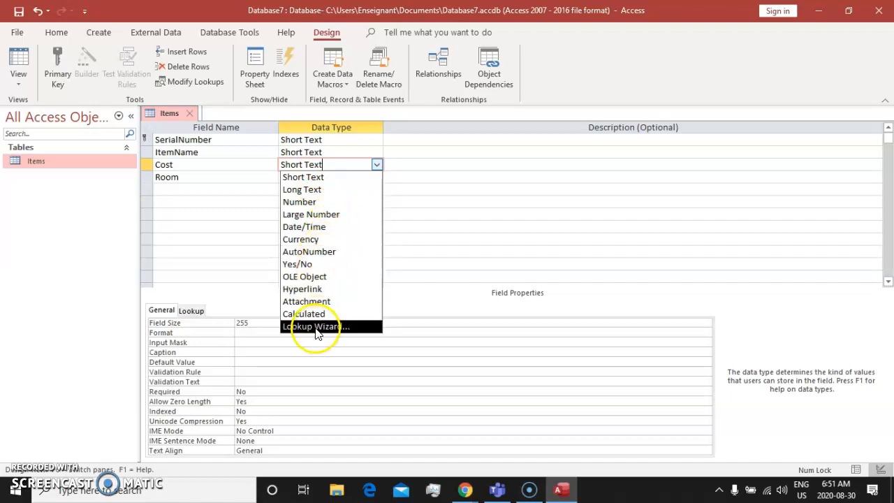
click(312, 240)
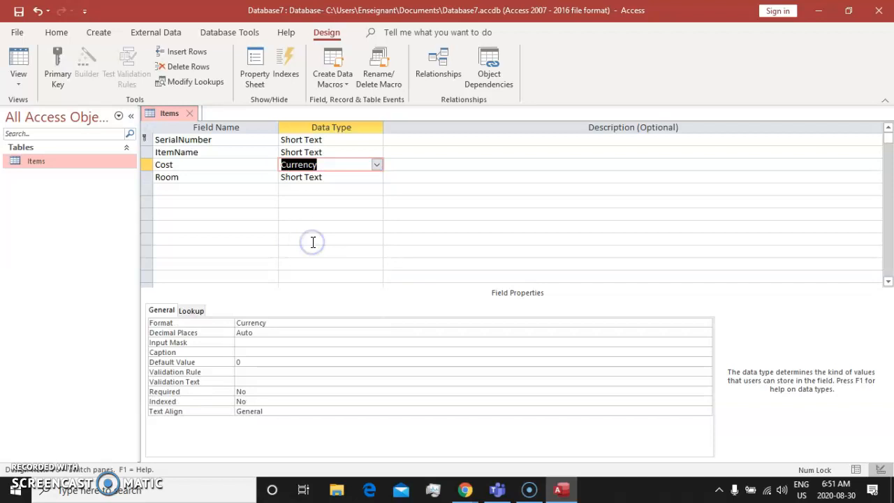
click(178, 178)
click(335, 177)
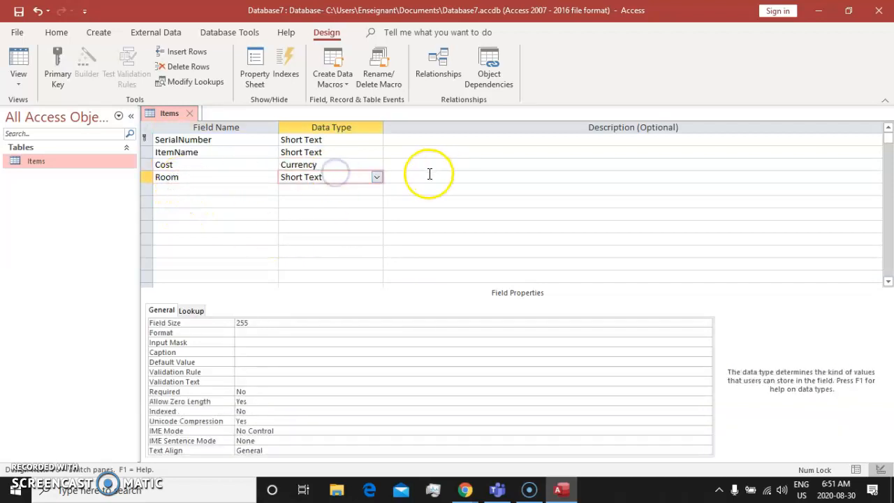
click(376, 178)
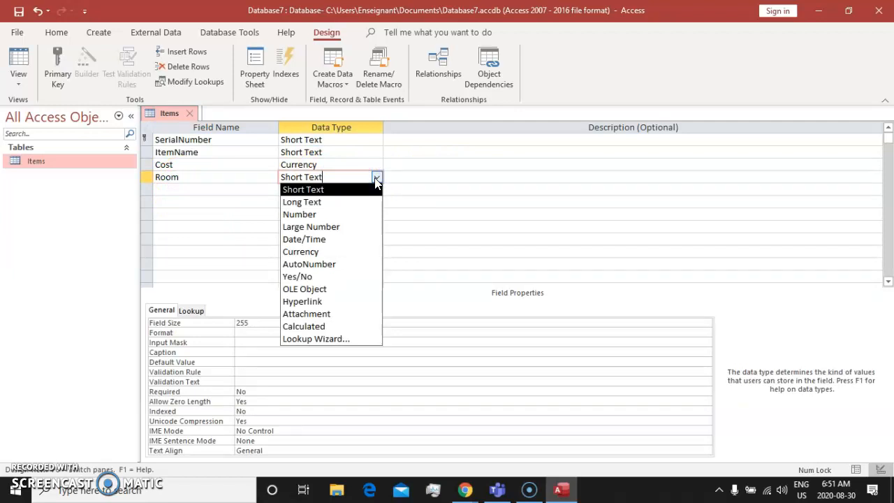
click(376, 180)
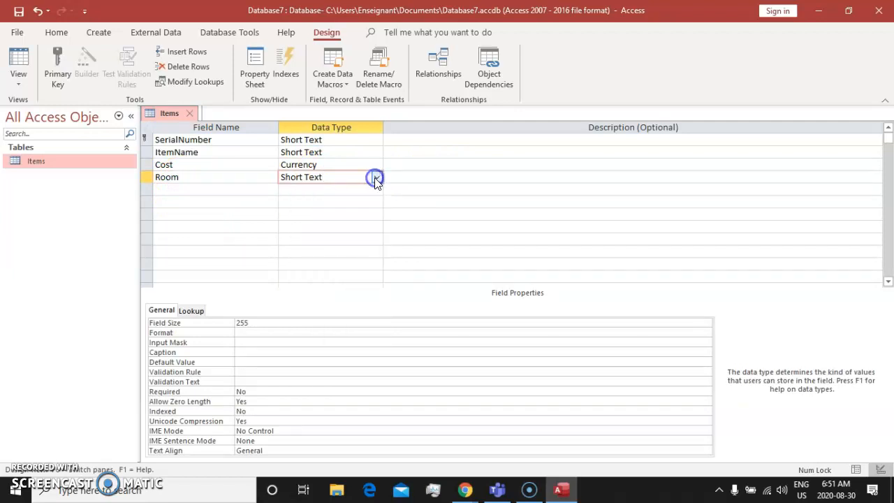
Add a DatePurchased field below Room in the Items table with the Date/Time data type
click(205, 189)
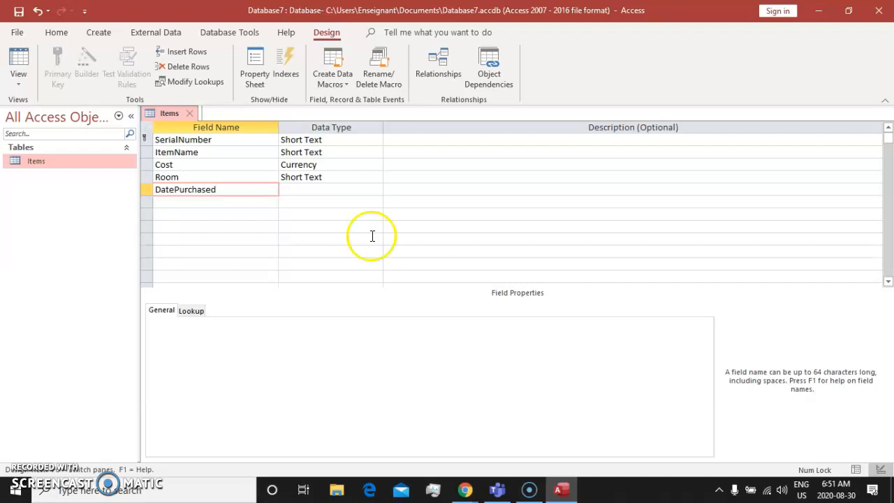
click(210, 225)
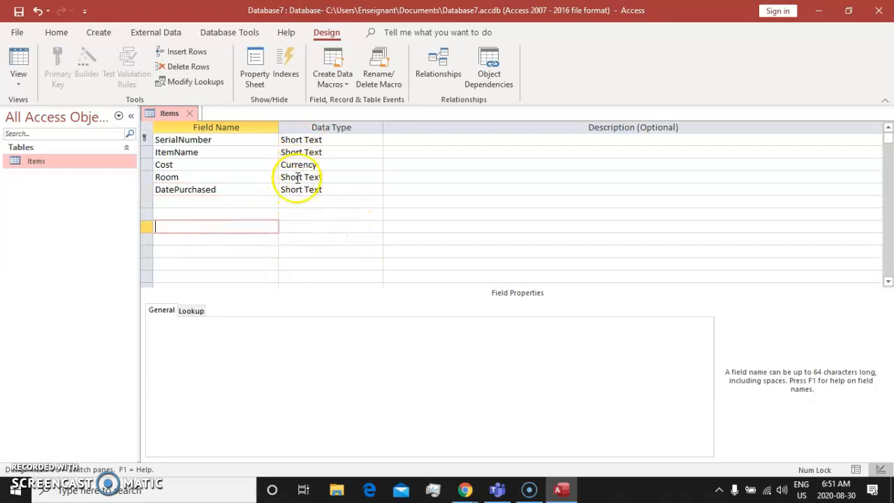
click(223, 190)
click(349, 183)
click(324, 190)
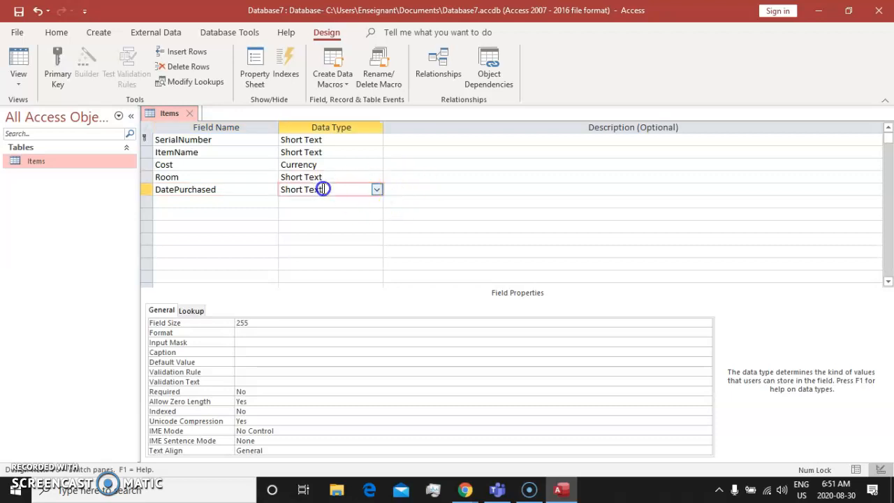
click(372, 190)
click(374, 190)
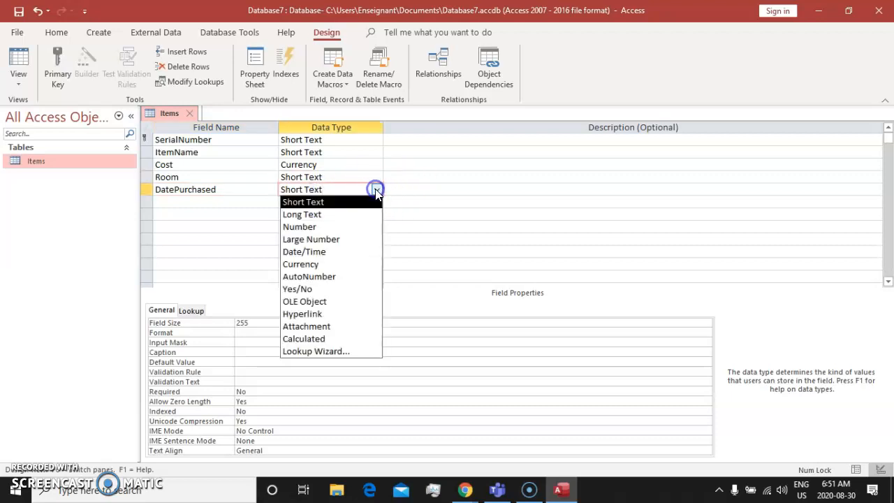
click(307, 253)
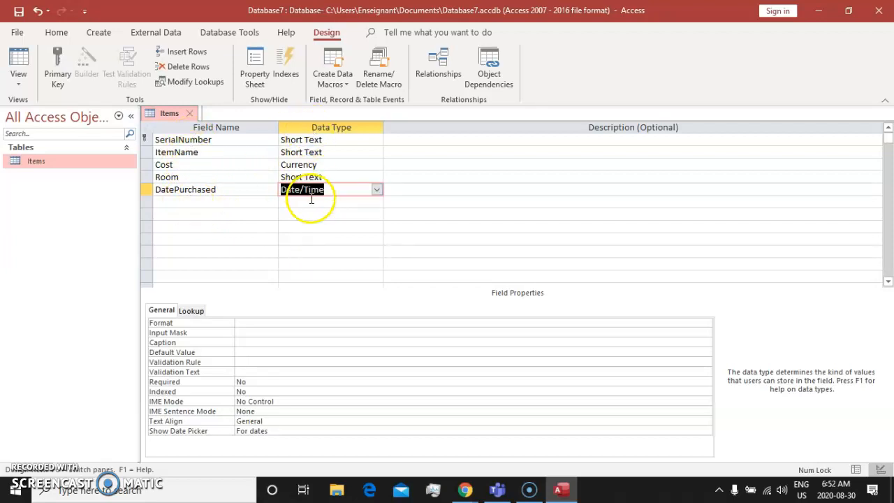
Review the SerialNumber, ItemName, Cost, Room and DatePurchased fields in the Items table design
click(168, 151)
click(175, 139)
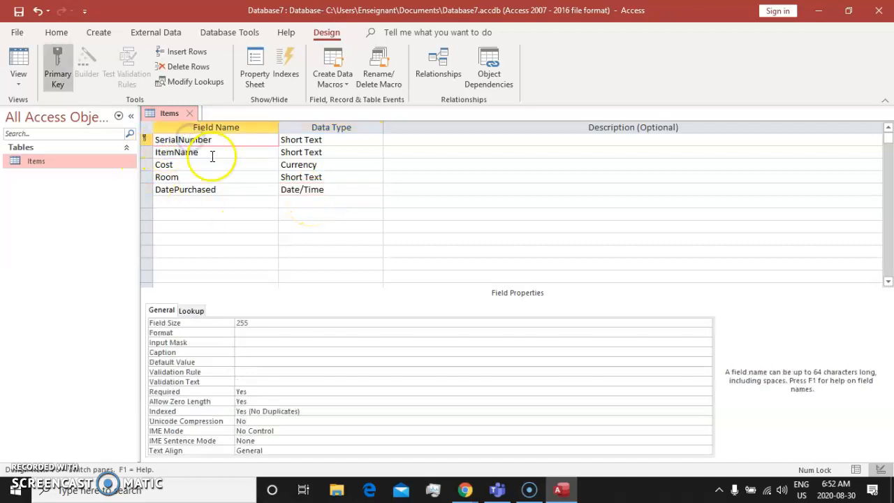
click(212, 152)
click(213, 165)
click(214, 177)
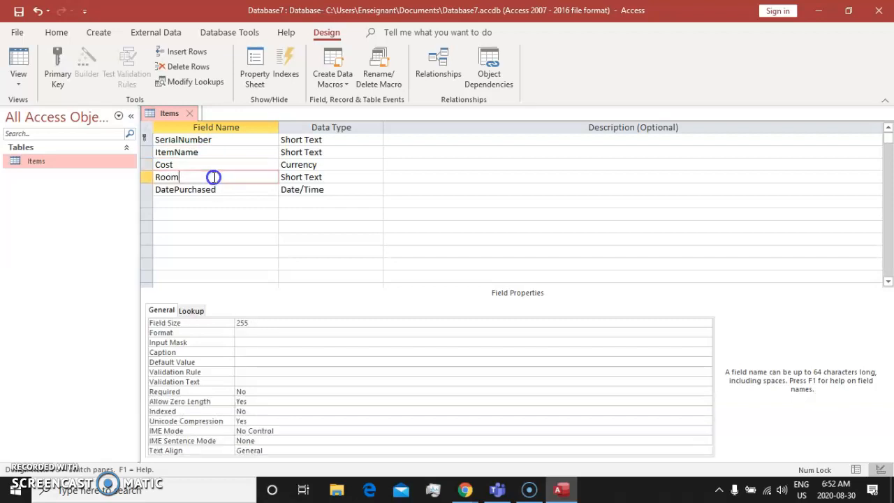
click(216, 189)
click(209, 139)
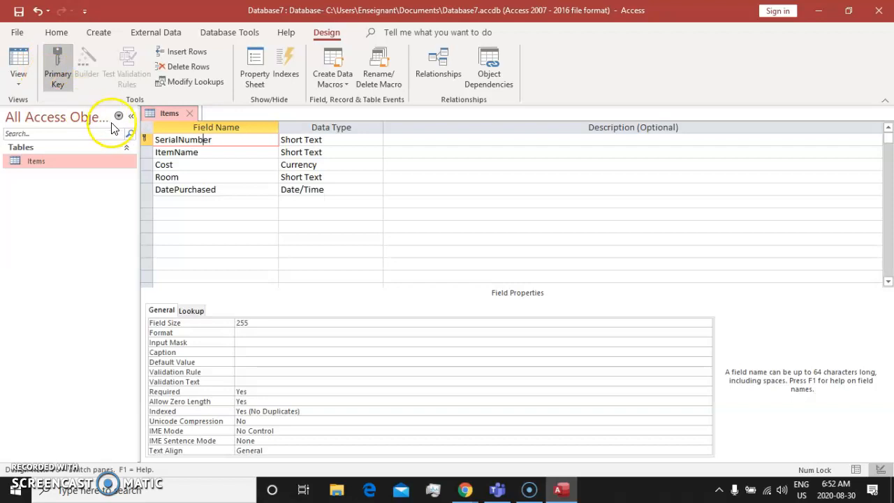
Make the ItemName field the primary key of the Items table
click(147, 151)
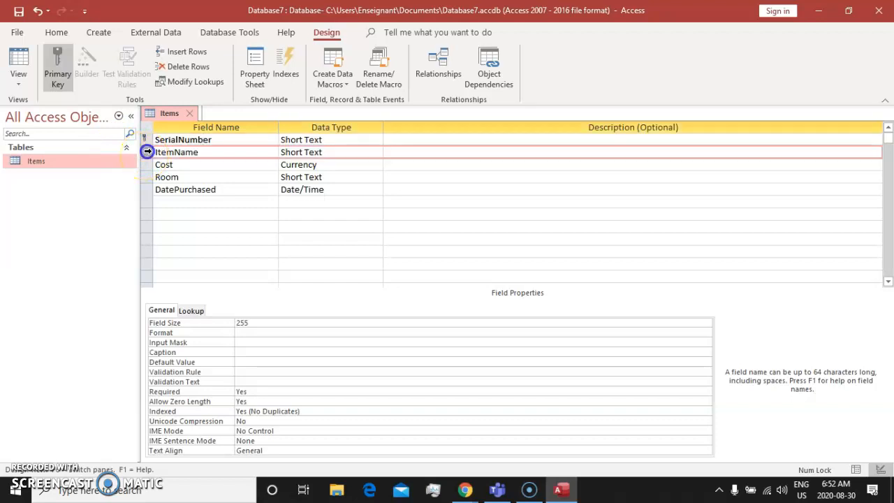
right_click(149, 154)
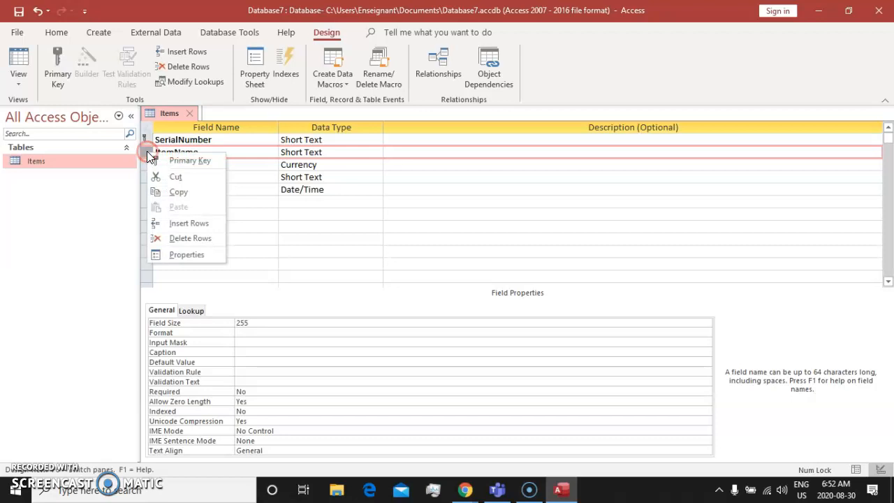
click(220, 163)
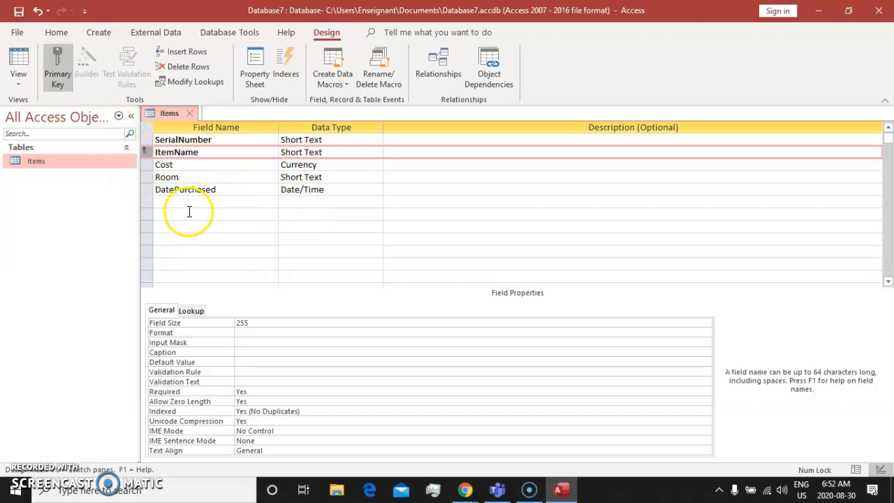
Set the SerialNumber field as the primary key of the Items table
click(145, 140)
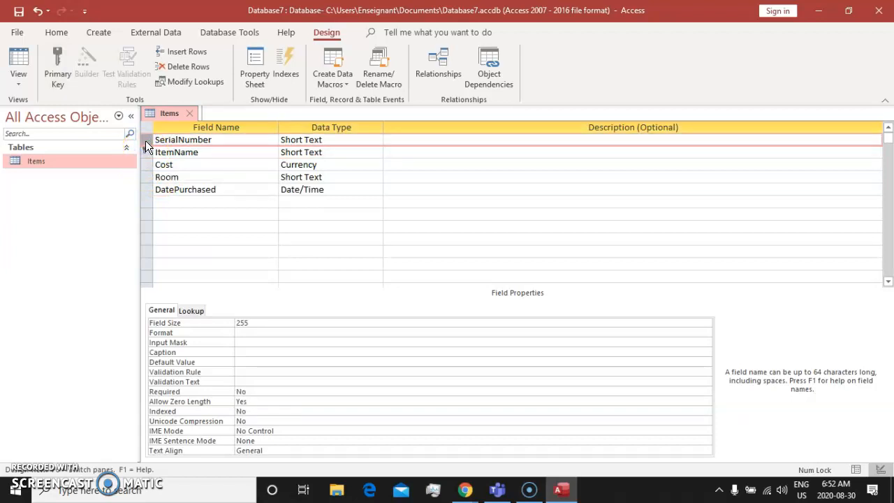
right_click(147, 145)
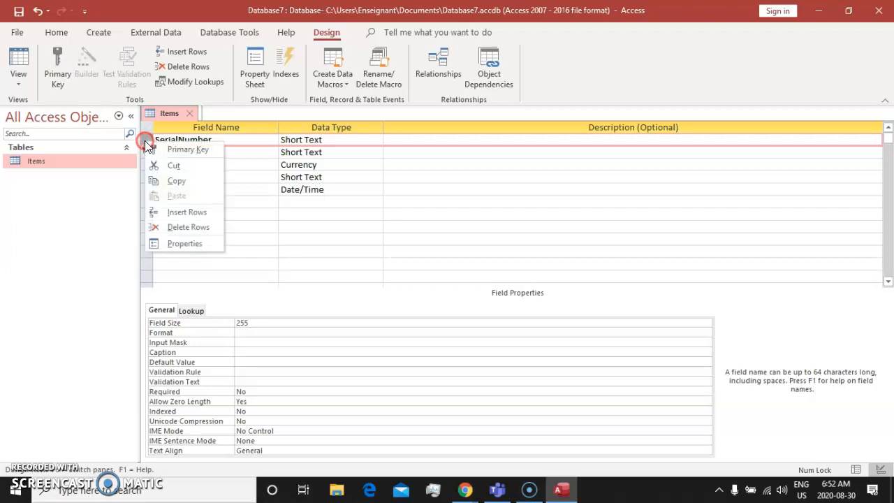
click(185, 150)
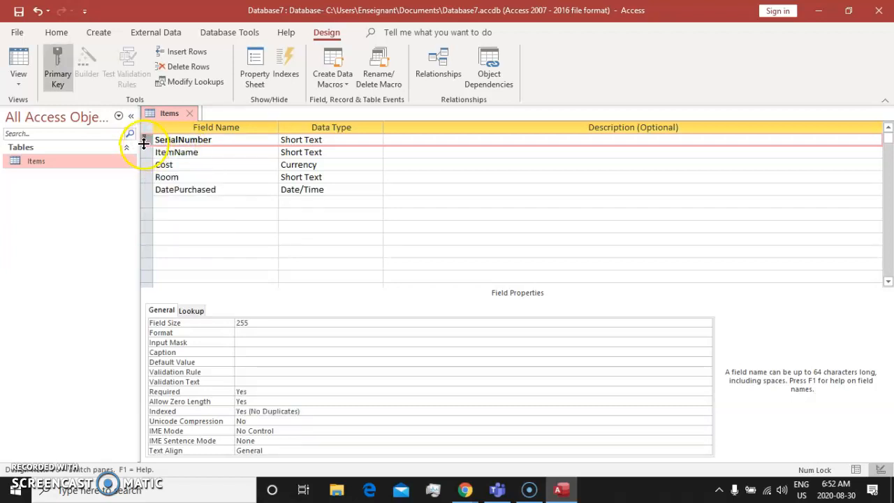
click(15, 195)
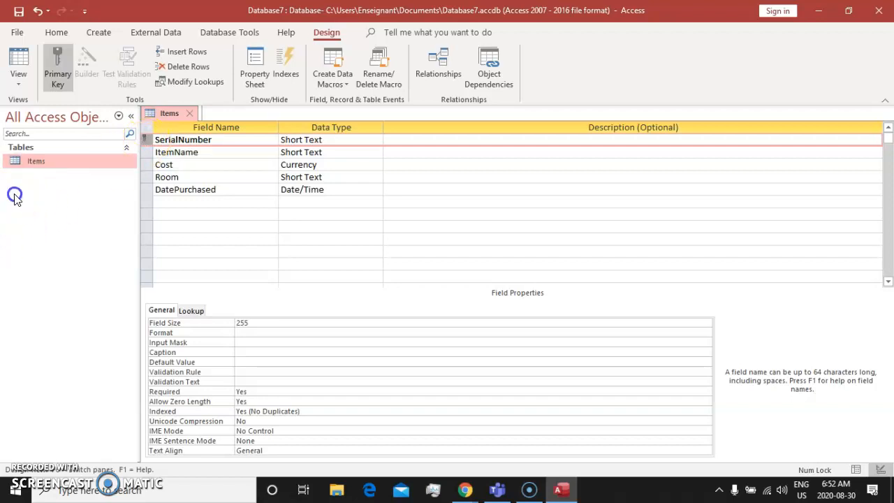
right_click(49, 214)
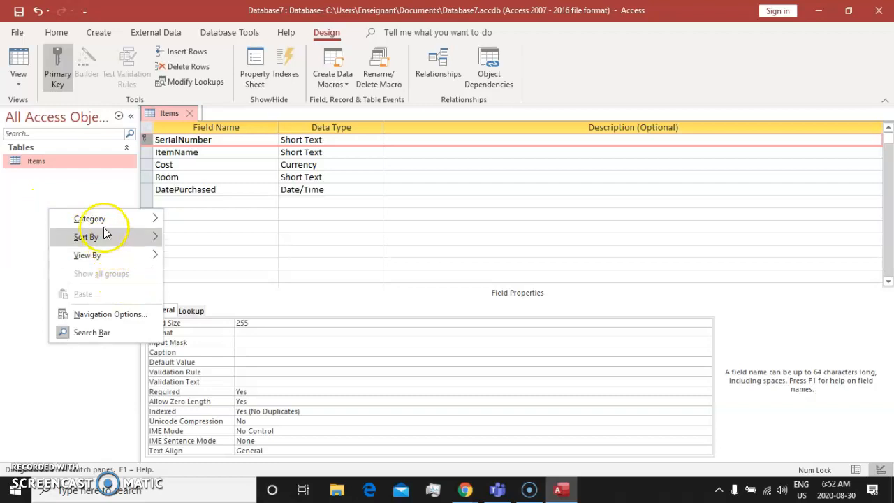
click(2, 189)
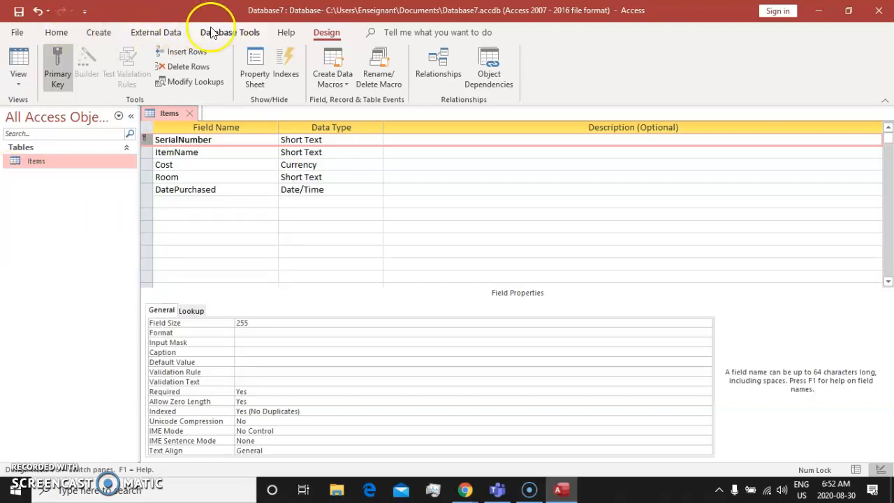
click(96, 33)
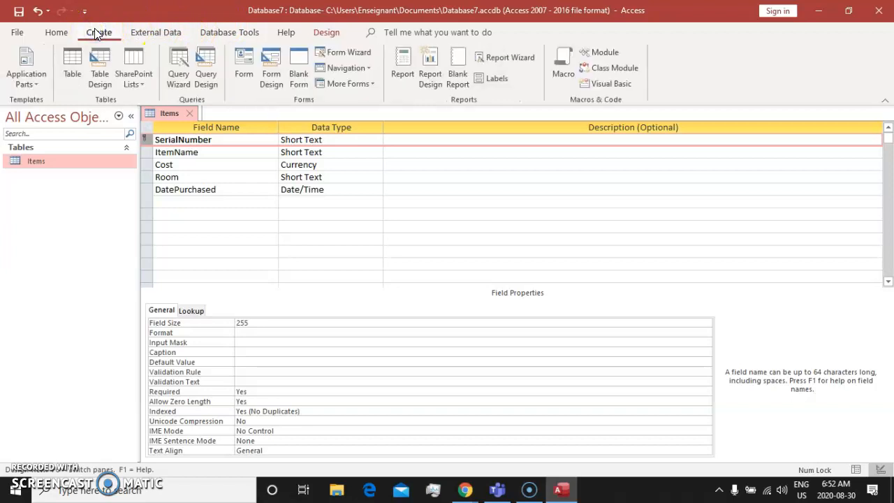
click(54, 31)
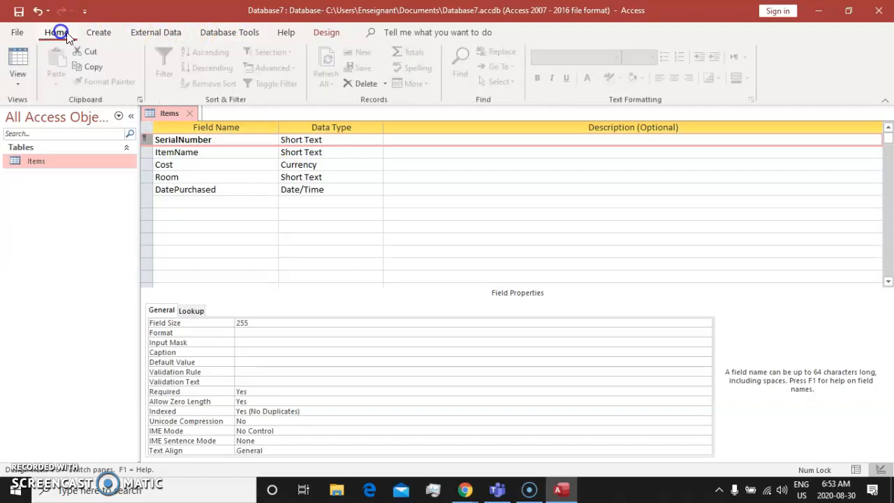
Close the Items table and save the changes to its design
click(188, 114)
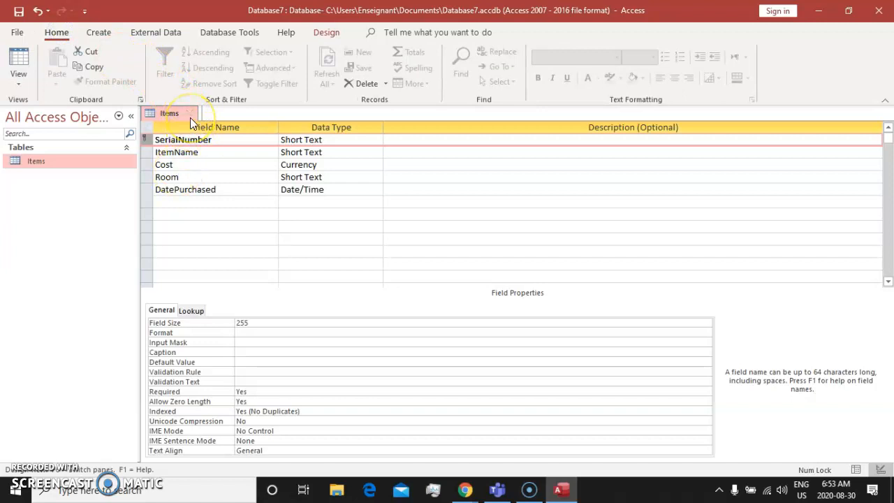
click(190, 116)
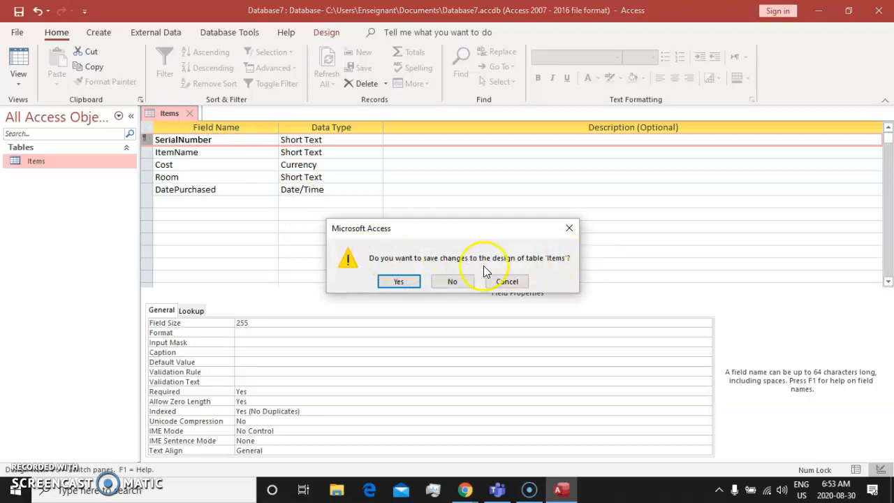
click(399, 281)
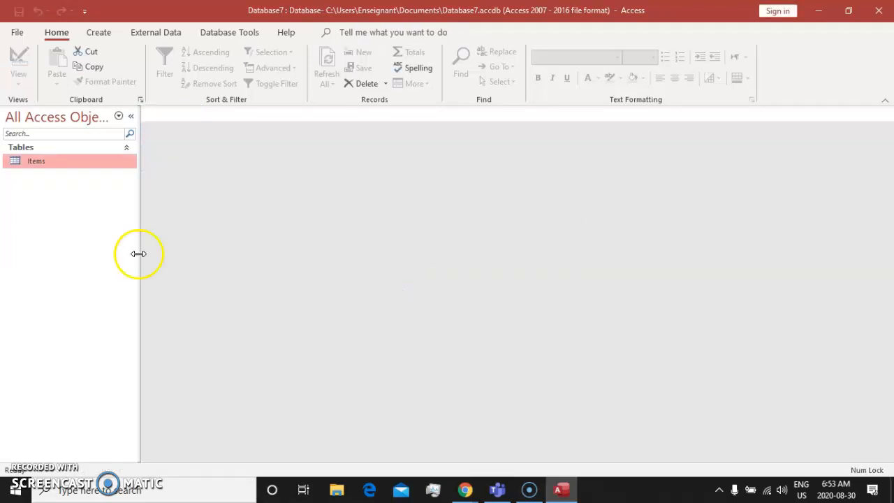
Open the Items table in Datasheet view to check its columns and close it again
double_click(55, 162)
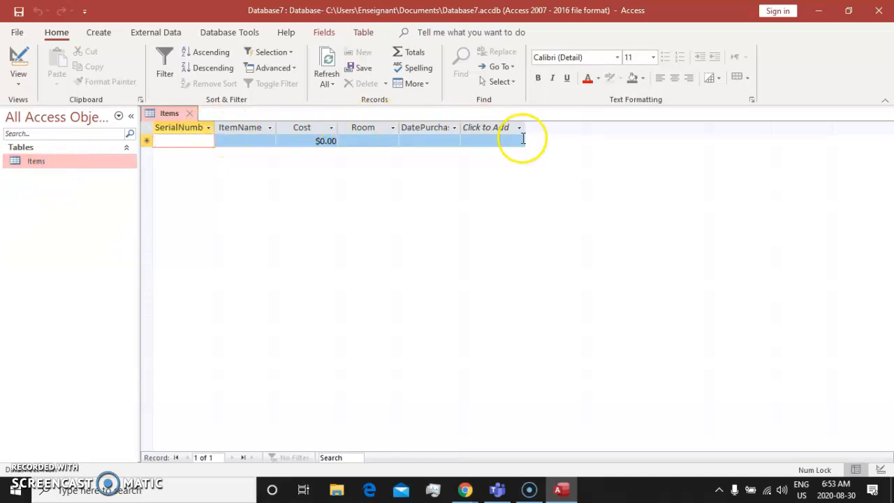
click(189, 112)
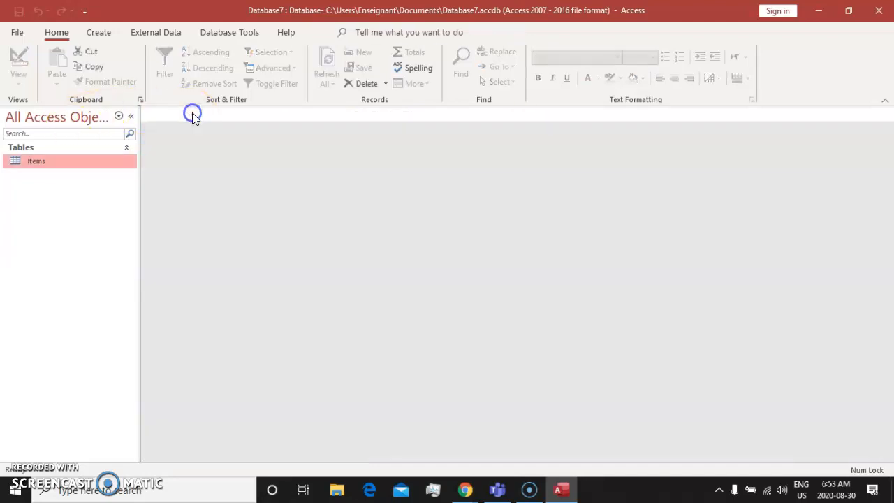
right_click(39, 195)
click(21, 191)
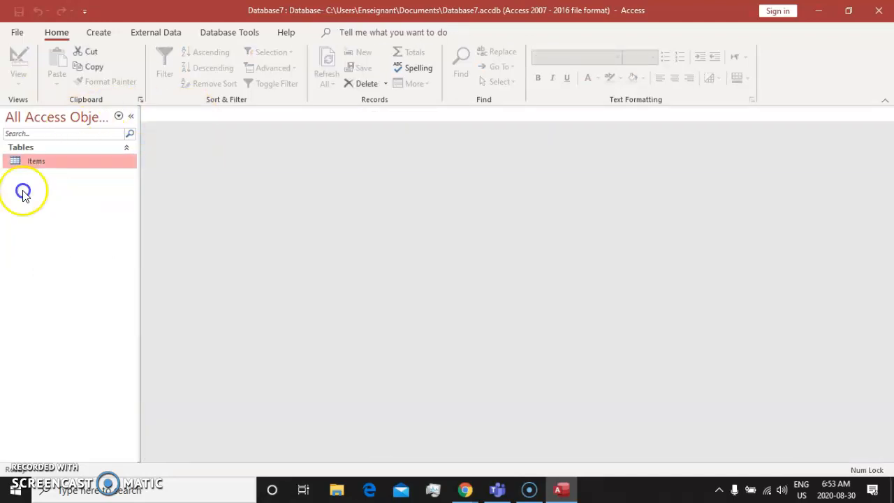
Create a second table in Design view with Room and Size fields, leaving the first row empty
click(109, 33)
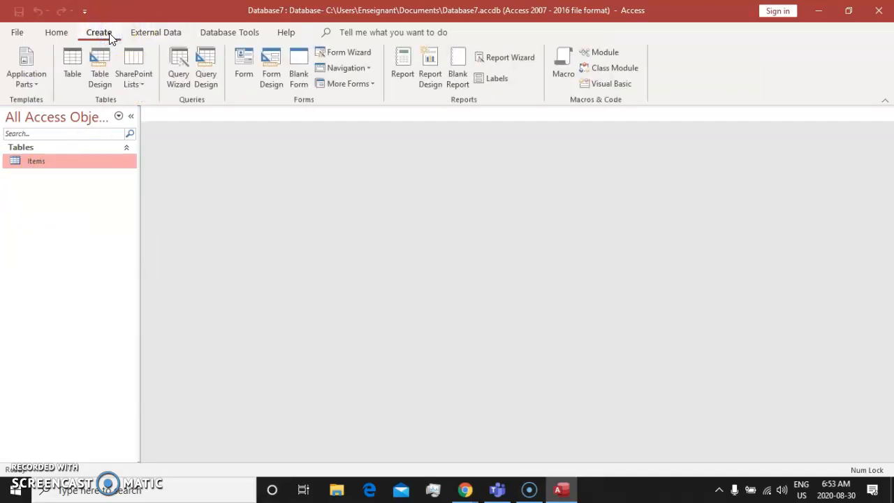
click(94, 89)
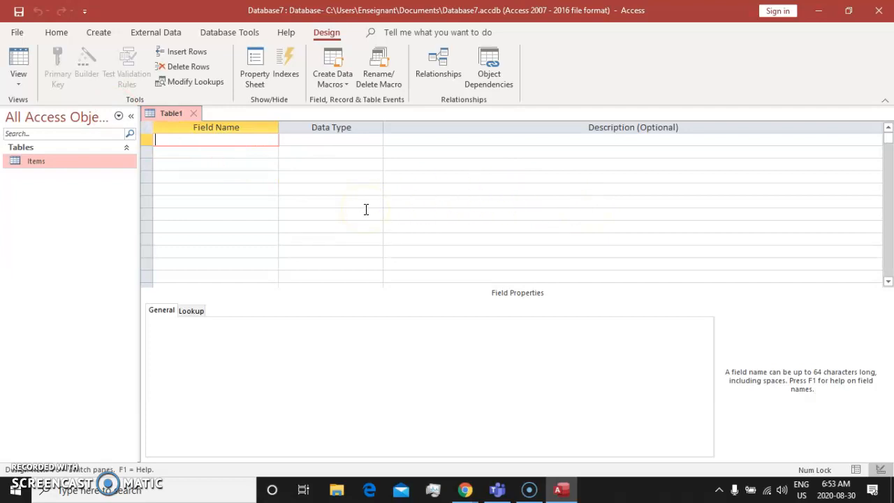
click(265, 152)
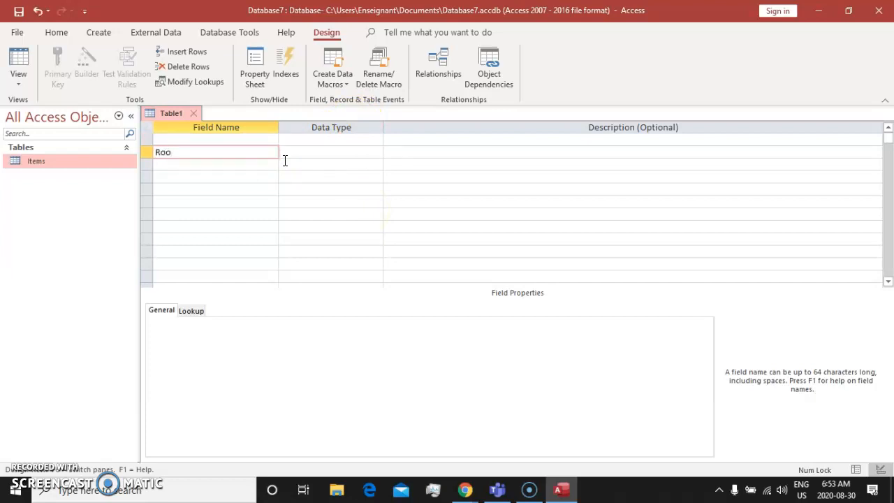
key(Down)
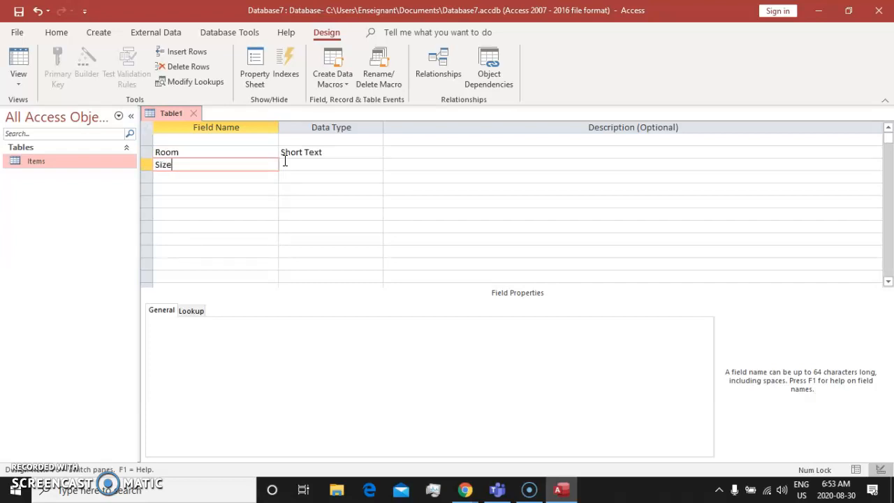
key(Tab)
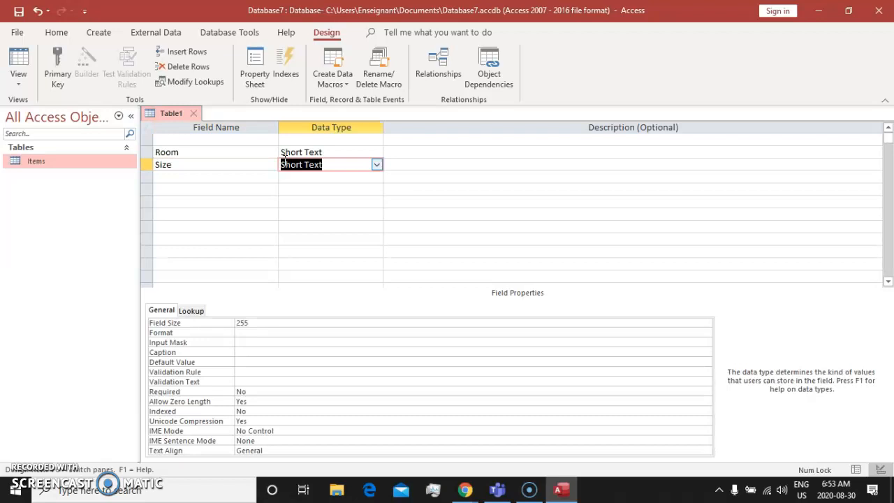
Rename the Room field to RoomName and add a RoomID field in the empty row above it
click(194, 151)
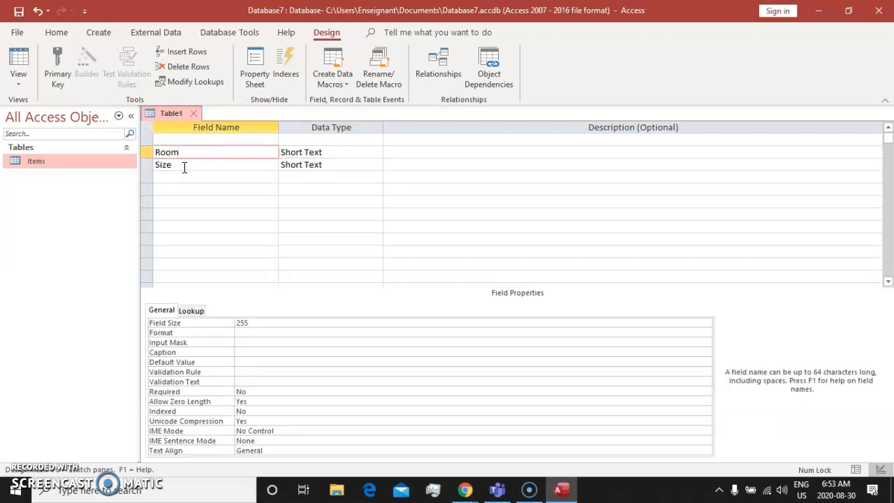
click(182, 152)
click(226, 190)
click(206, 153)
click(214, 140)
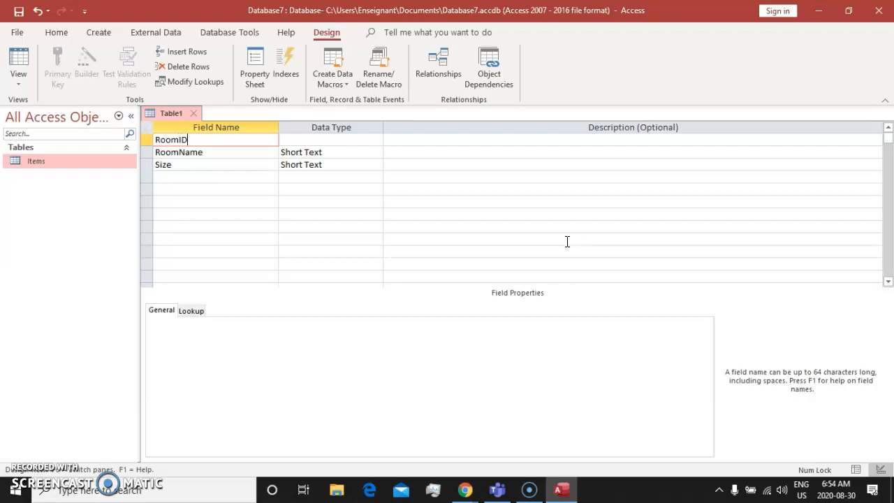
text(RoomID)
click(249, 177)
Check the RoomName field's data type, keeping Short Text, and set the Size field's data type to Number
click(169, 151)
click(320, 151)
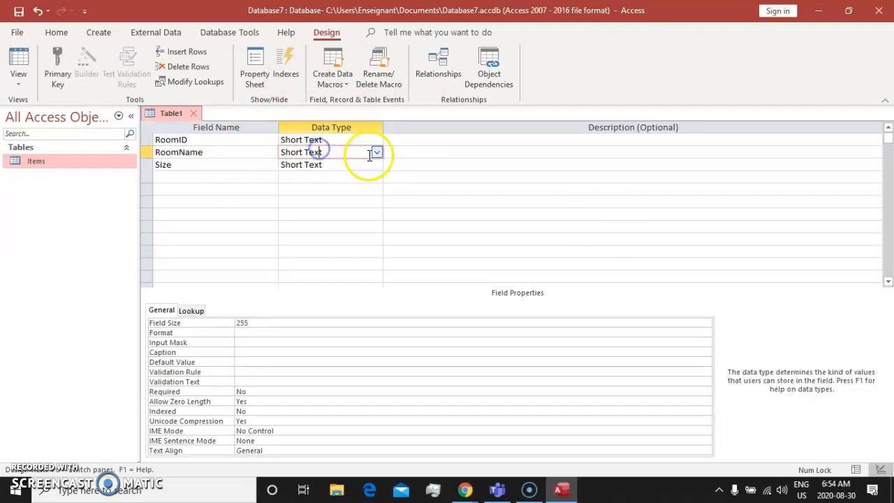
click(377, 153)
click(376, 152)
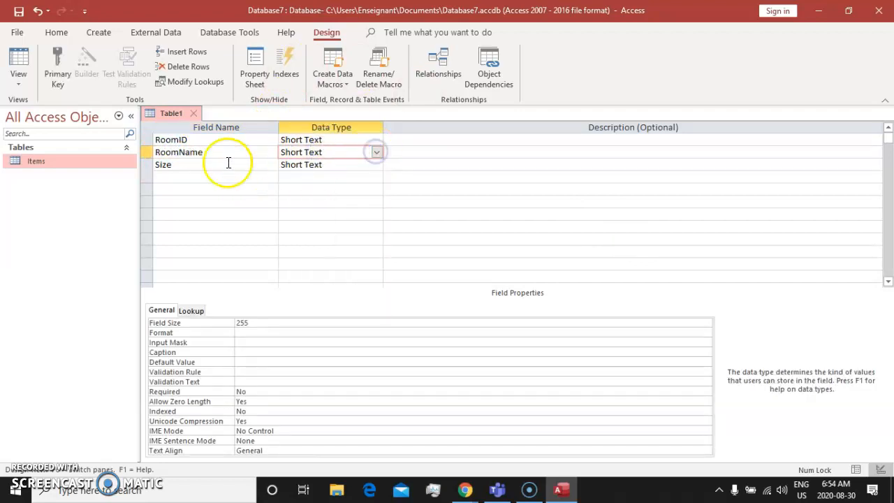
click(224, 164)
click(359, 164)
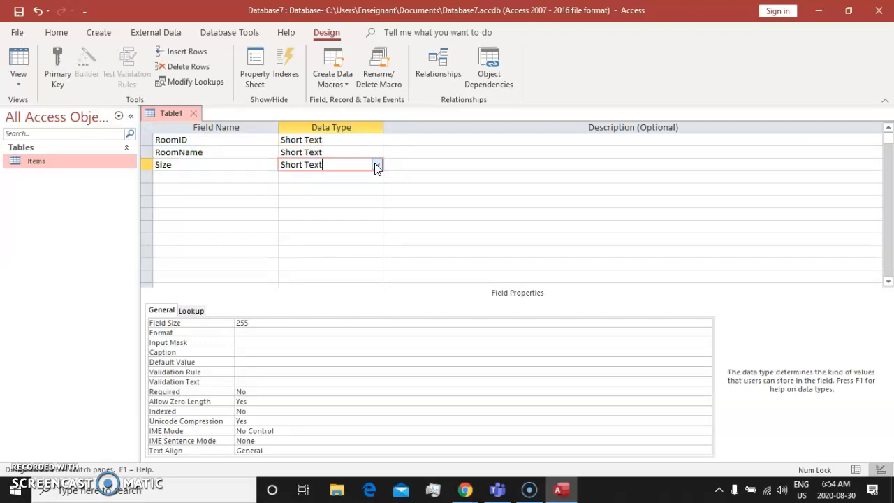
click(377, 165)
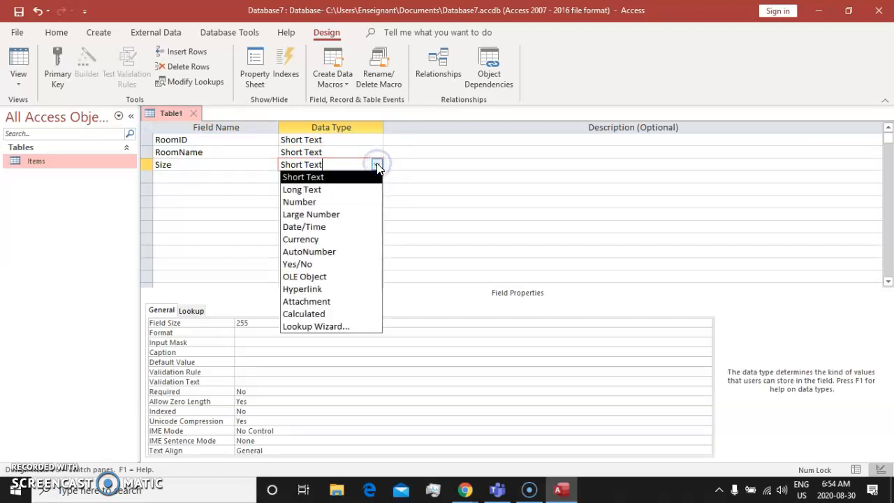
click(378, 165)
click(378, 165)
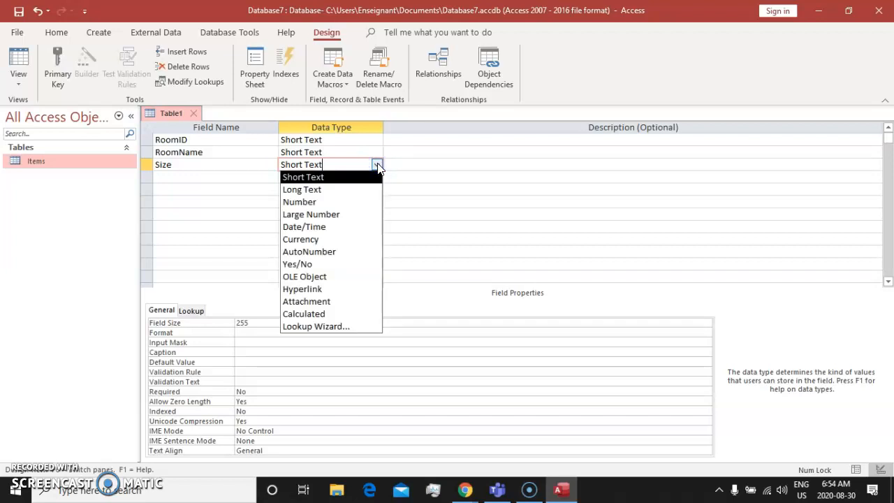
click(316, 204)
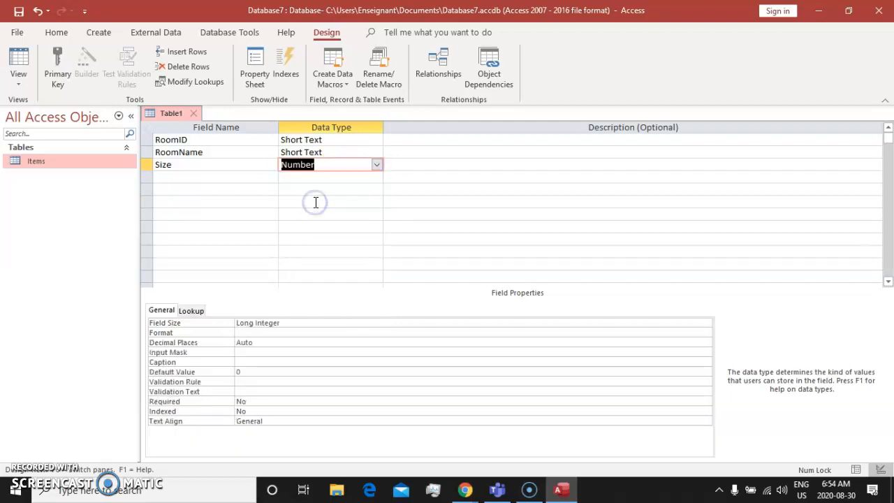
Examine the RoomID, RoomName and Size fields and their field properties, including RoomName's Field Size
click(171, 140)
click(171, 152)
click(174, 165)
click(179, 152)
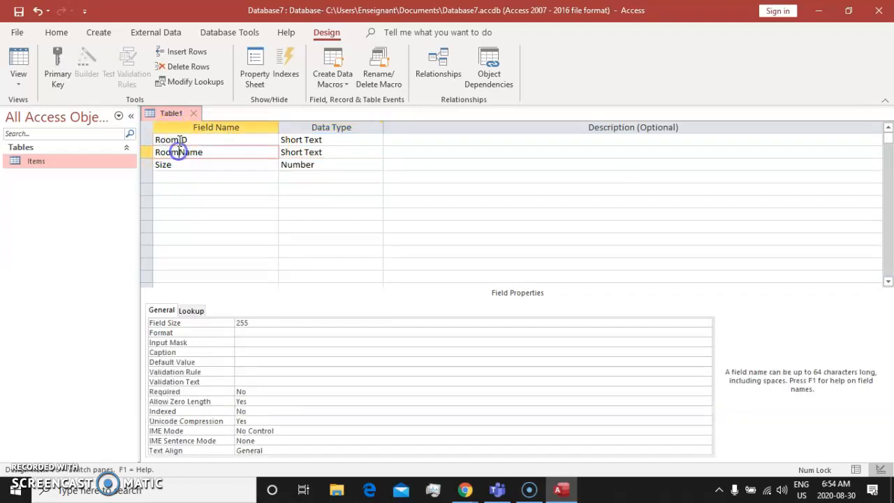
click(176, 139)
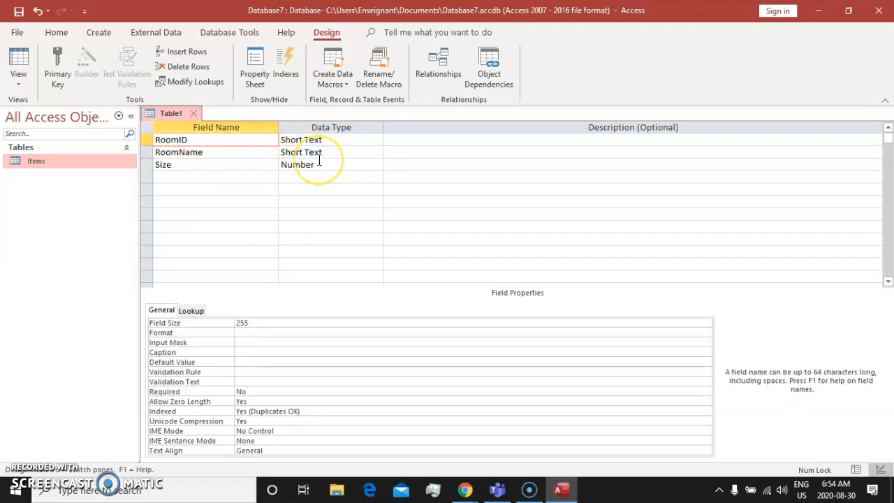
click(185, 140)
click(185, 152)
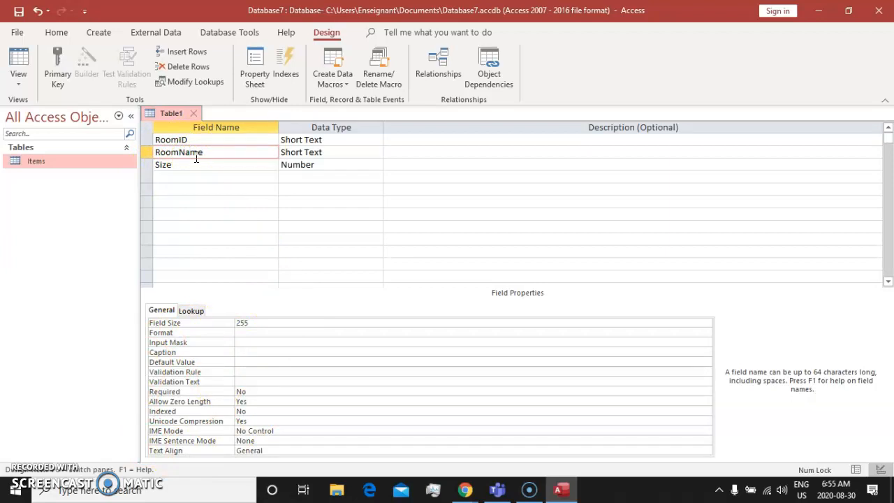
click(269, 332)
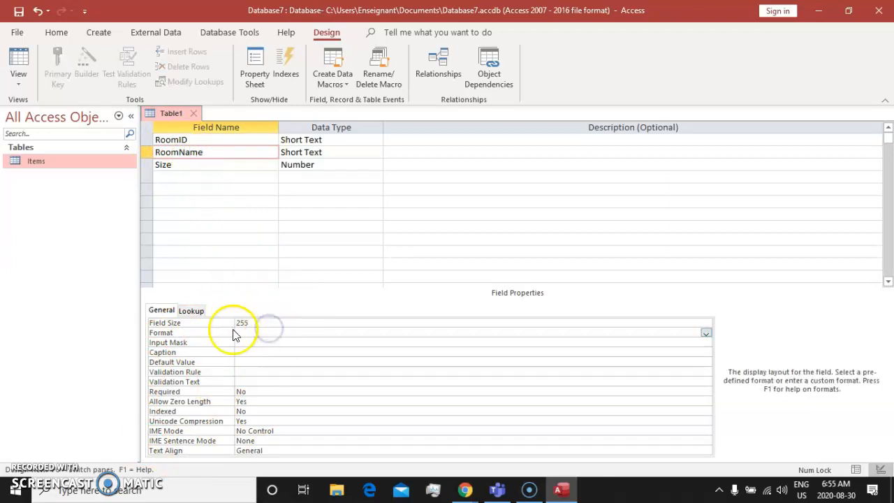
click(262, 323)
double_click(232, 323)
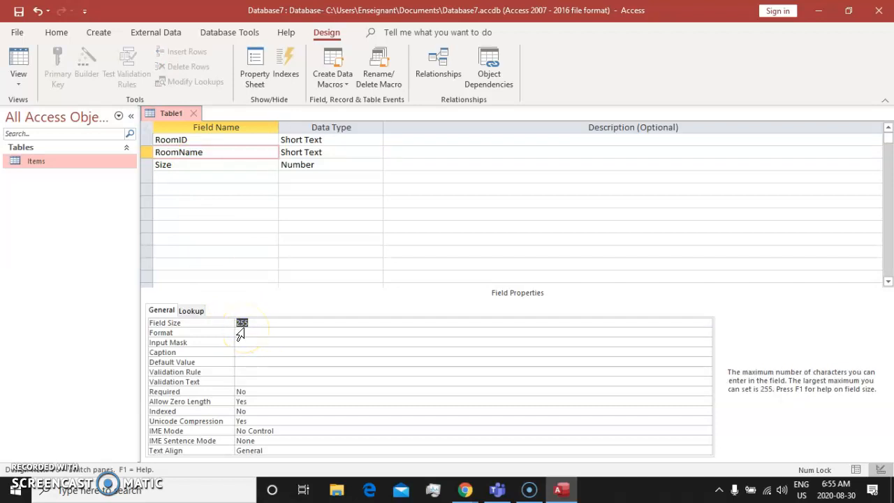
click(208, 152)
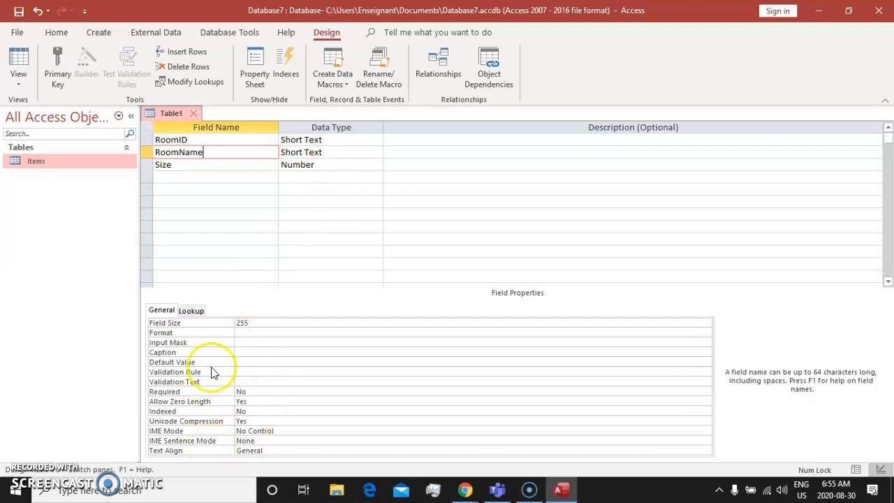
click(190, 175)
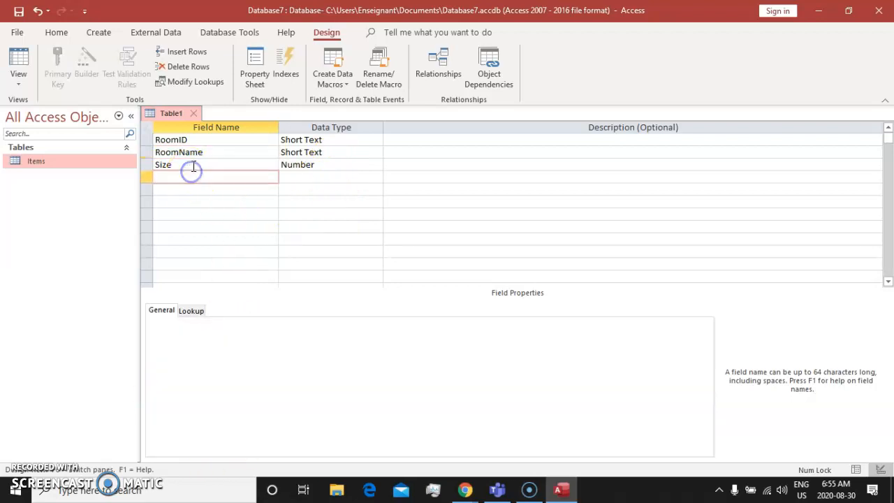
click(193, 164)
click(196, 151)
click(193, 140)
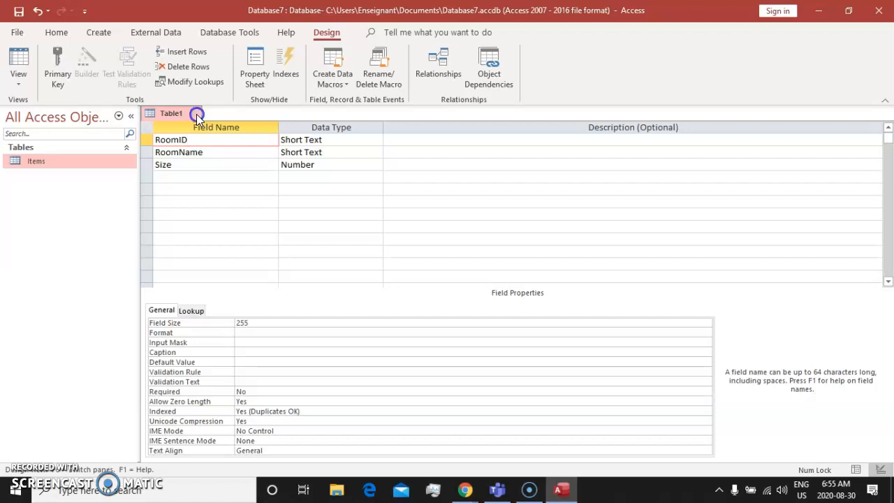
Try to close the new rooms table and save its design without a primary key
click(196, 114)
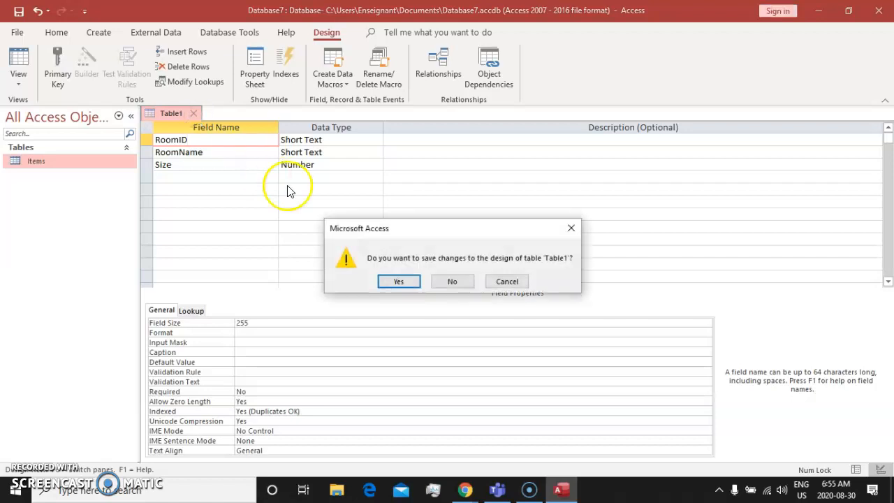
click(399, 282)
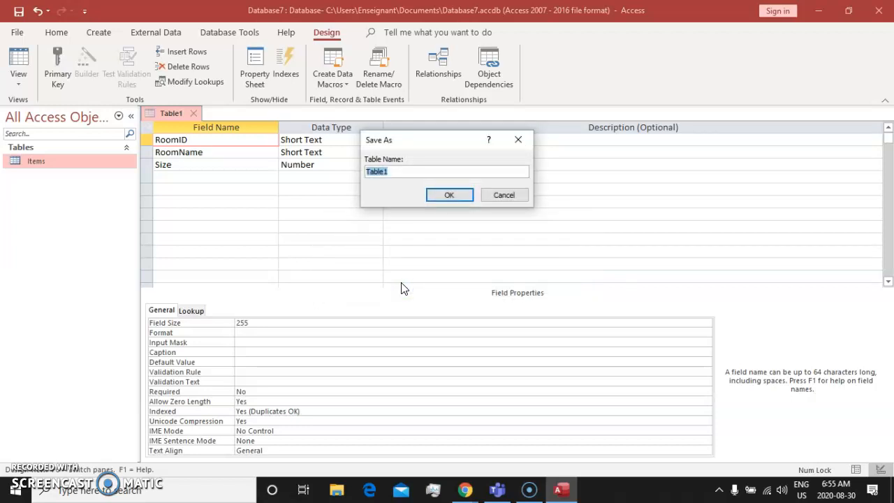
click(413, 171)
drag(413, 171, 314, 173)
click(443, 195)
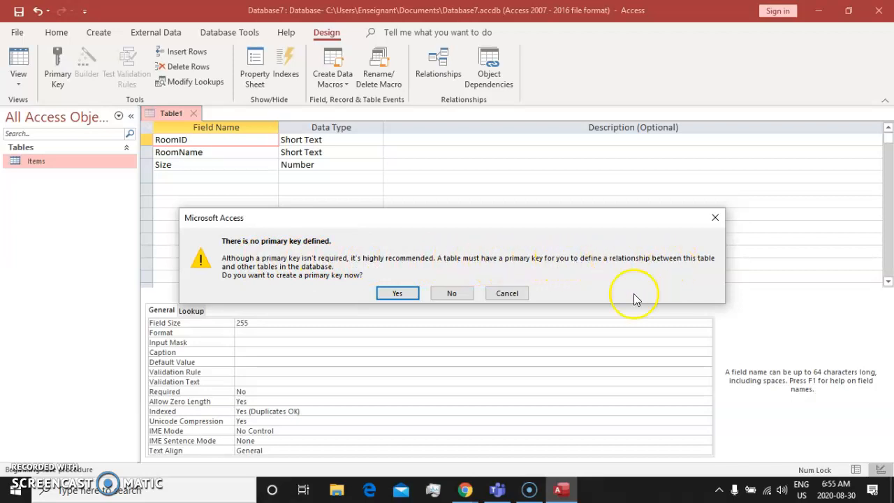
click(516, 295)
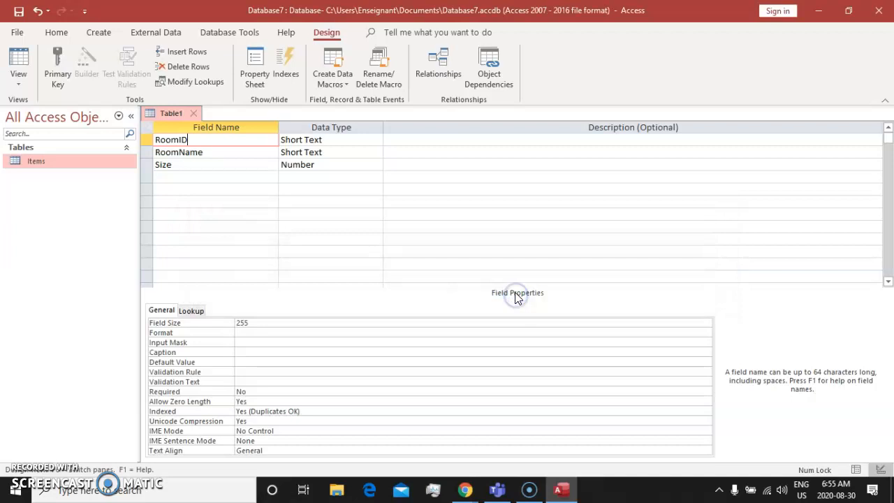
Review the RoomName, Size and RoomID fields with their data types, looking closely at RoomID
click(213, 151)
click(200, 168)
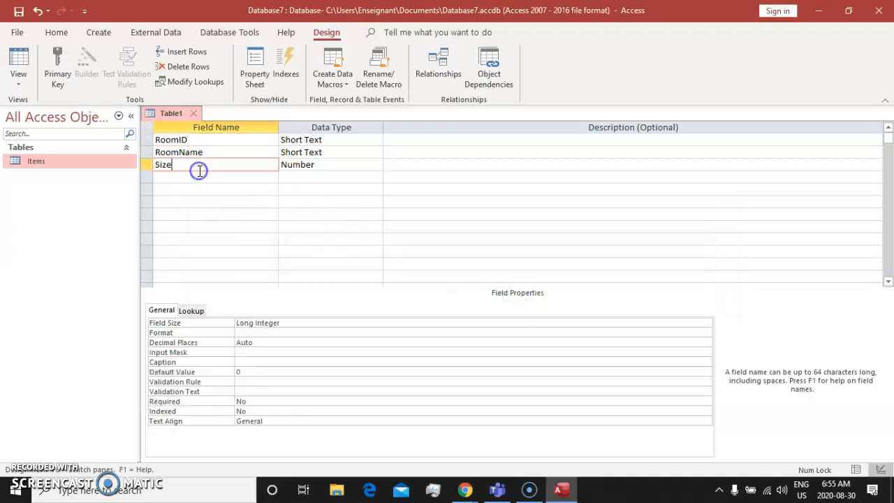
click(317, 164)
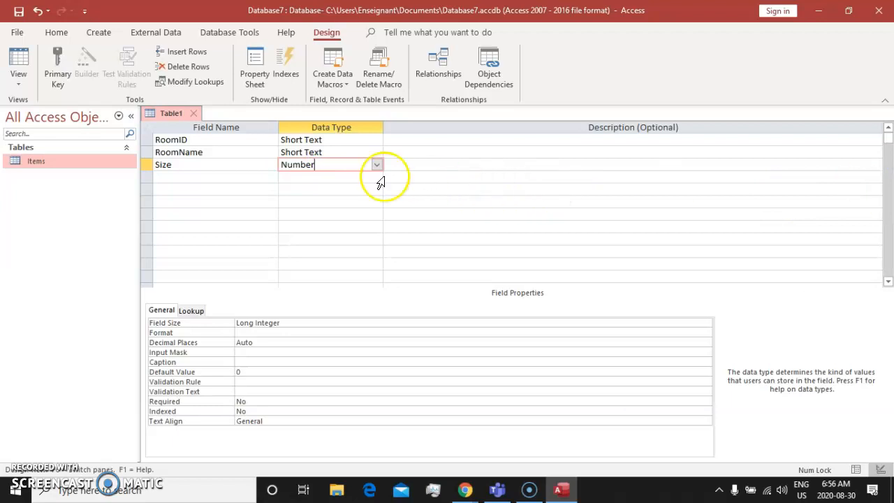
click(192, 153)
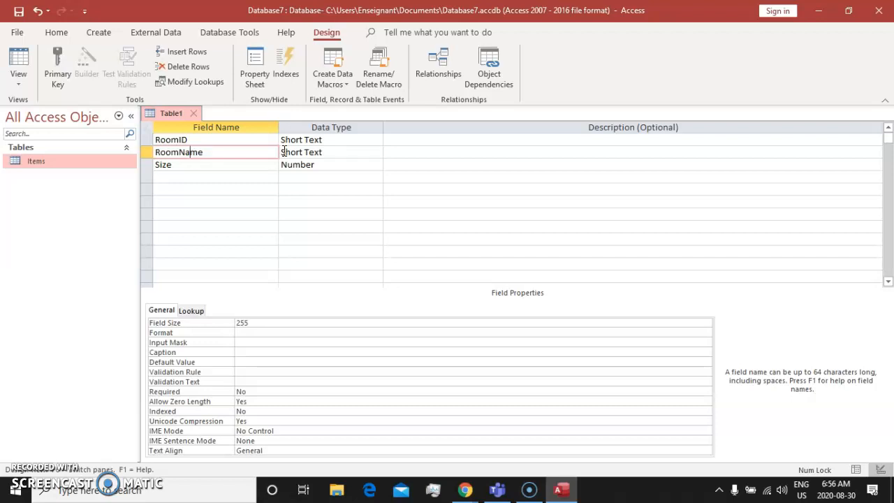
click(205, 170)
click(199, 141)
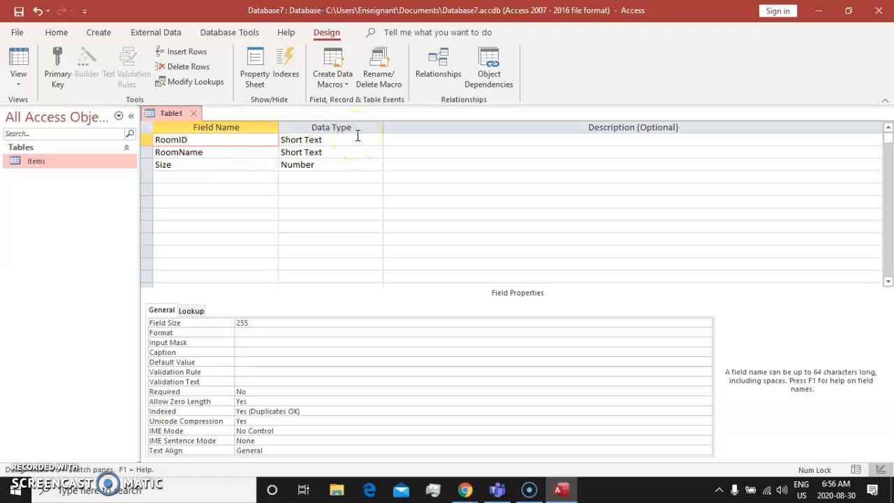
click(172, 139)
drag(225, 140, 135, 140)
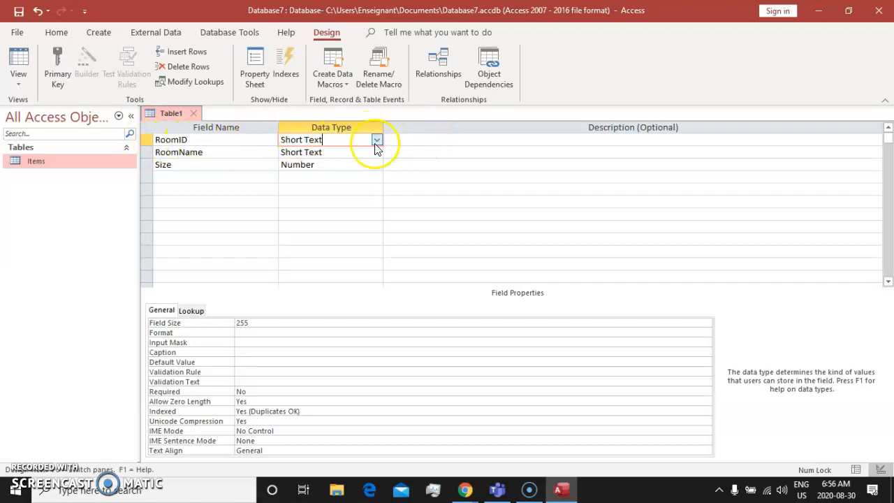
click(148, 140)
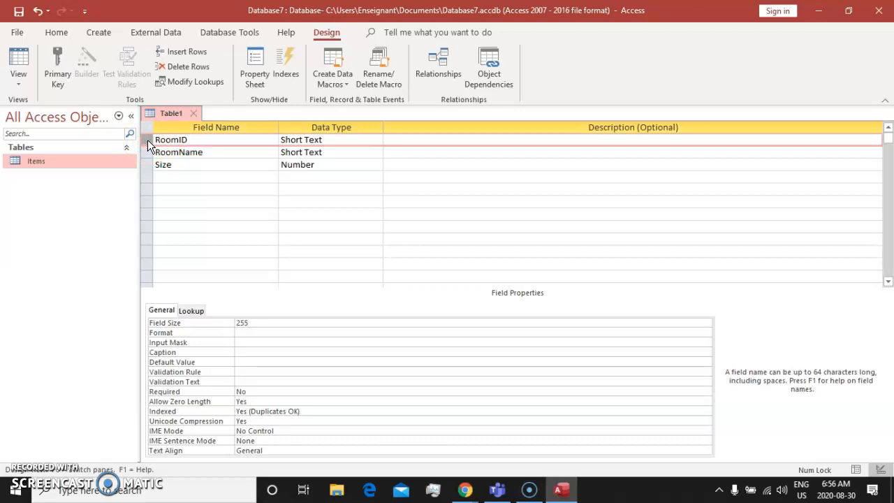
click(188, 140)
drag(188, 140, 148, 140)
click(340, 140)
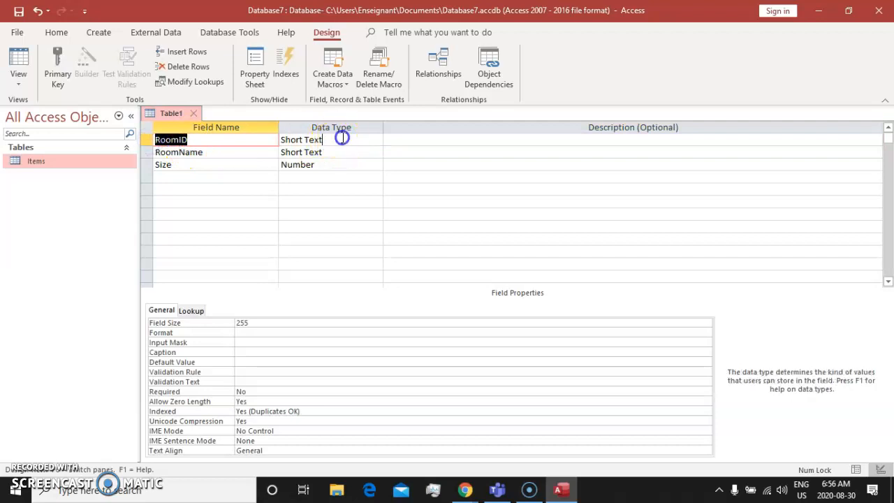
Set the RoomID field's data type to AutoNumber and make RoomID the primary key
click(376, 141)
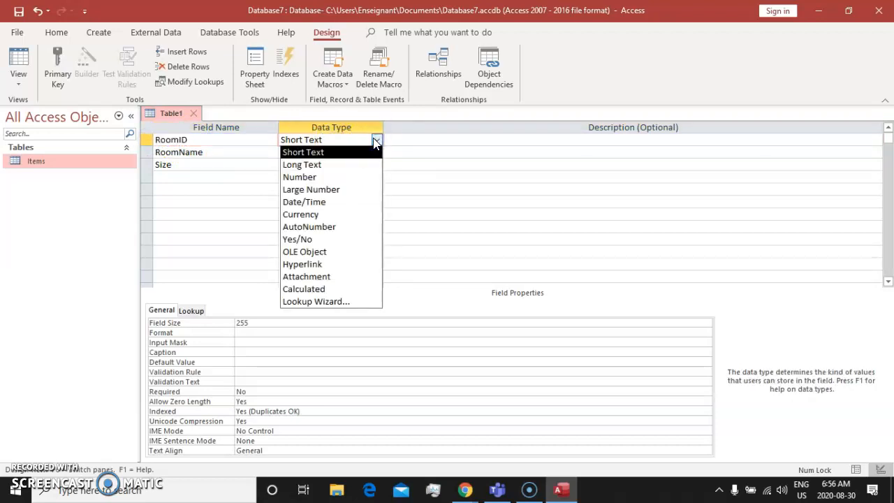
click(345, 227)
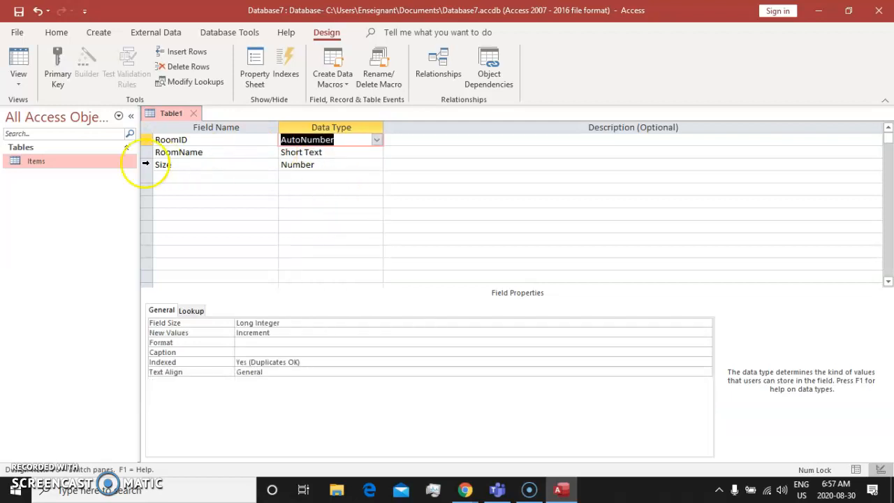
click(146, 140)
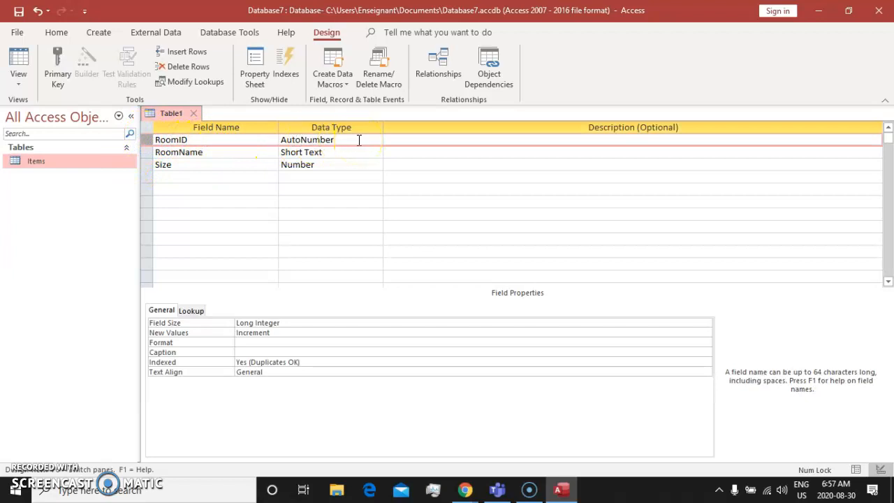
click(146, 141)
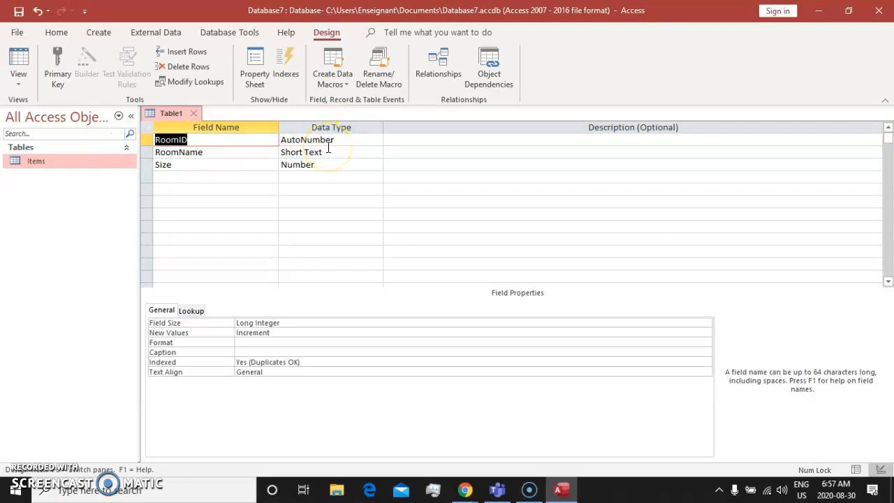
click(142, 141)
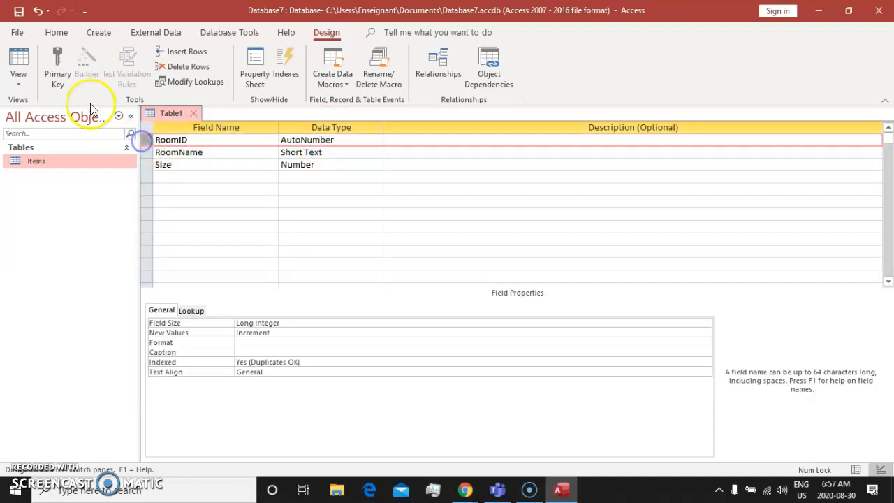
click(48, 58)
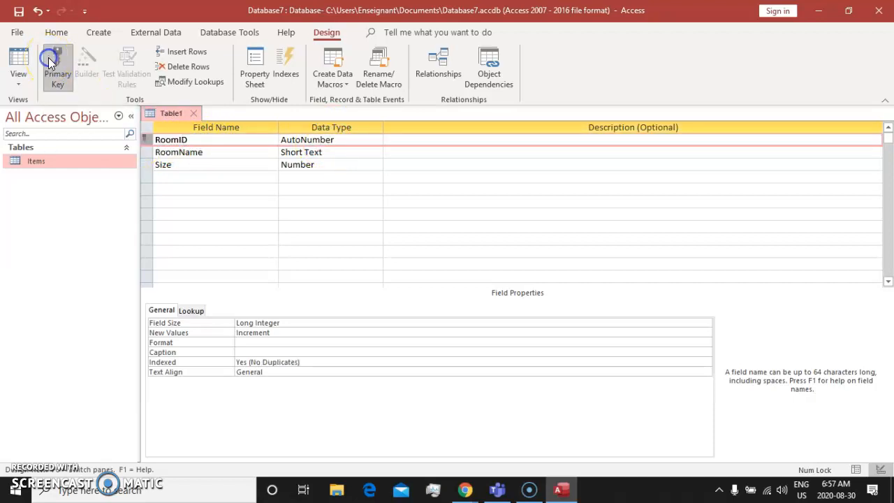
Close the new table's design and save it under the table name Room
click(194, 113)
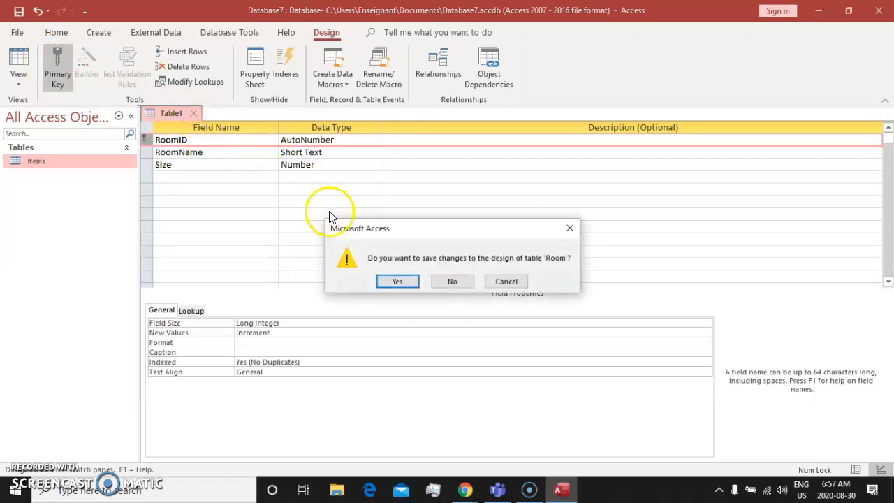
click(381, 276)
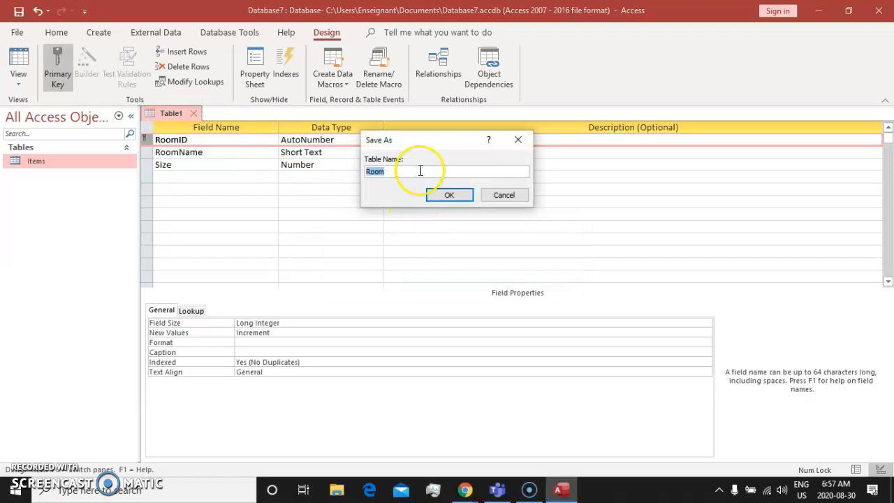
click(448, 196)
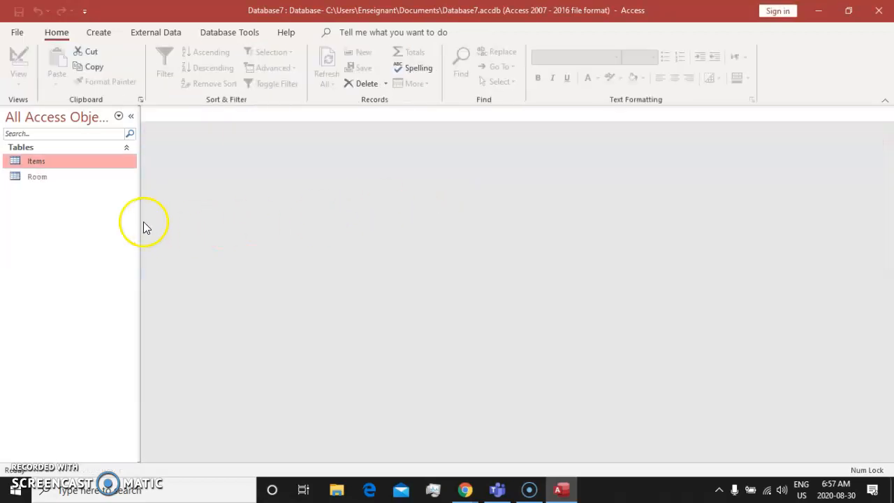
Open the Room table to review its RoomID, RoomName and Size columns, and close it again
click(44, 178)
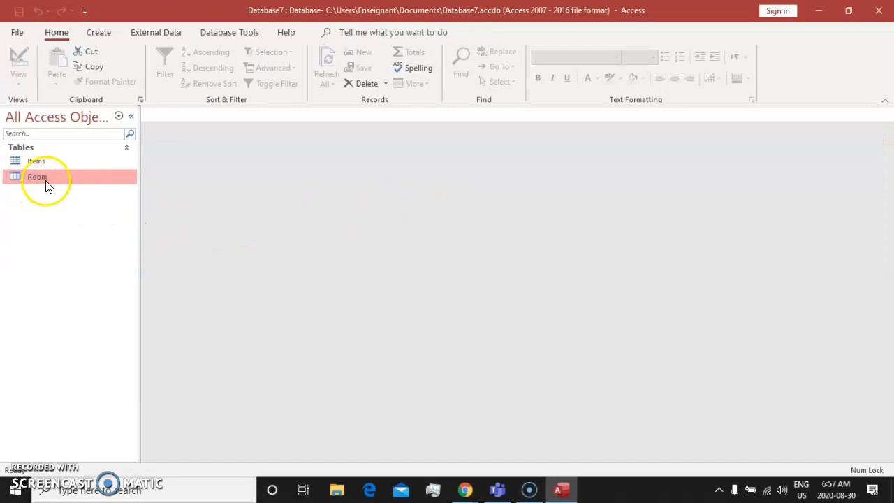
double_click(45, 179)
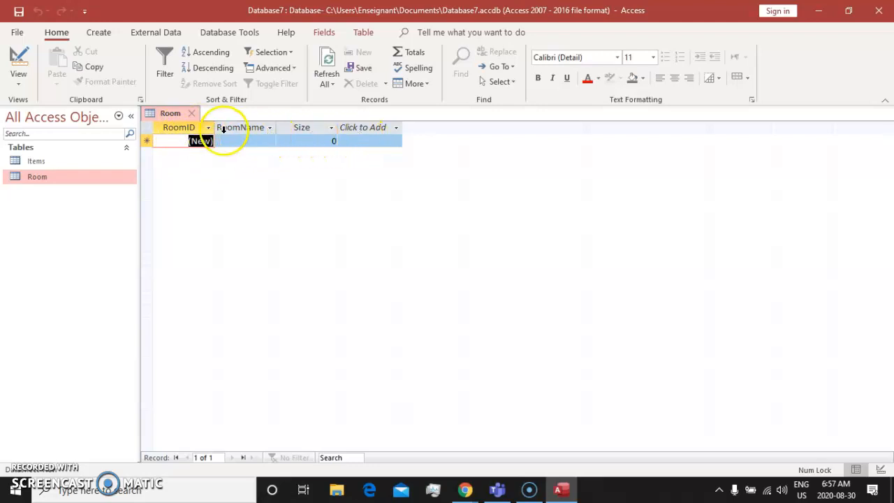
click(193, 114)
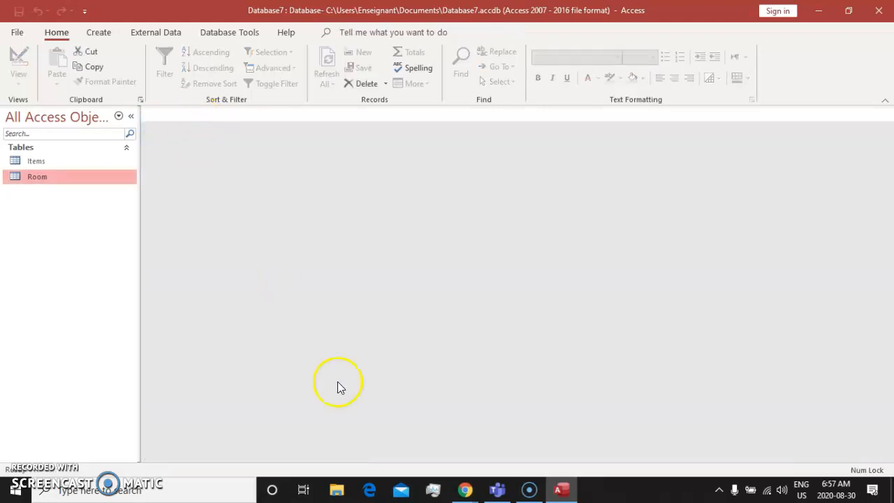
click(526, 497)
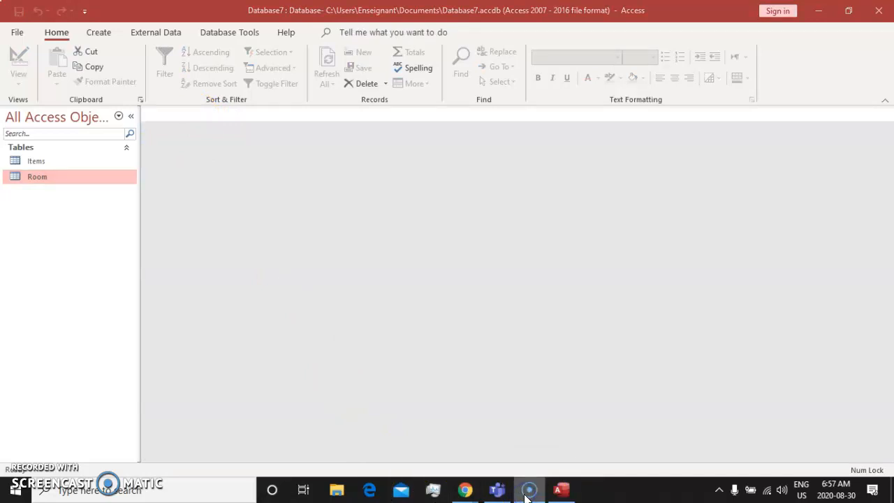